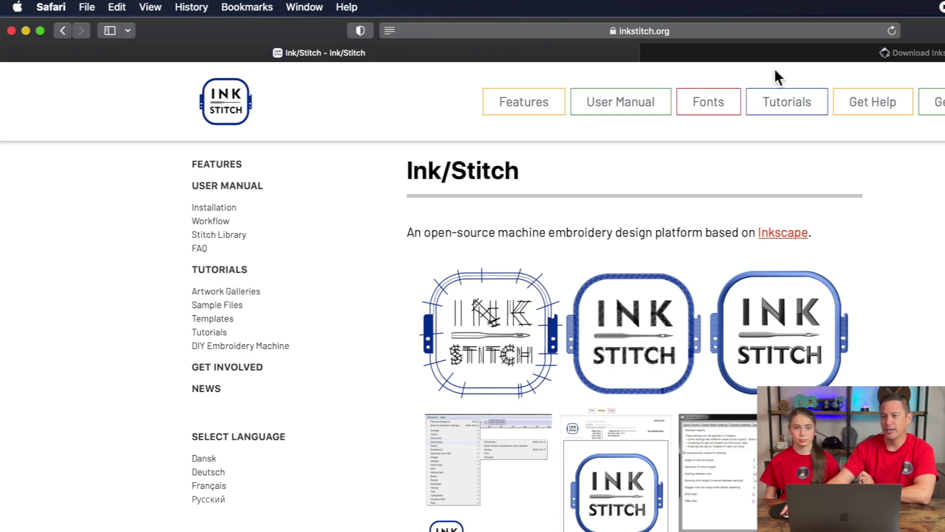
- Compare Inkscape 1.2.2's macOS release note with this Mac's version, macOS Catalina 10.15.7
left_click(837, 53)
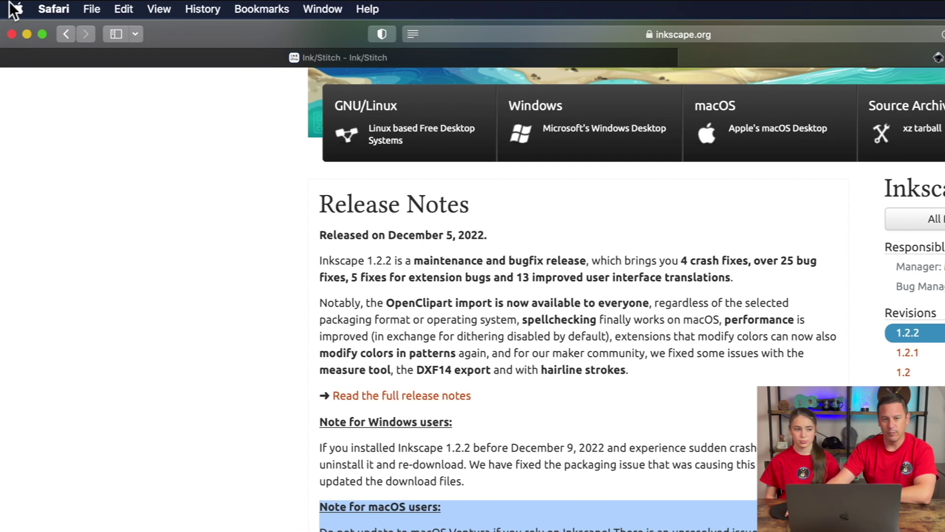
left_click(60, 5)
left_click(19, 29)
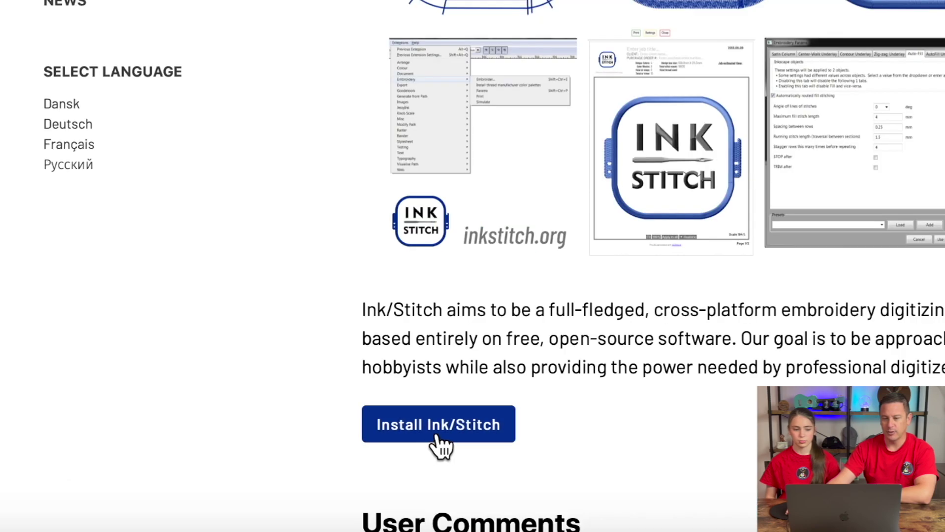
- Download inkstitch-v3.0.0-capitan-catalina-osx.pkg (210.9 MB) and locate it in the Downloads folder
left_click(432, 428)
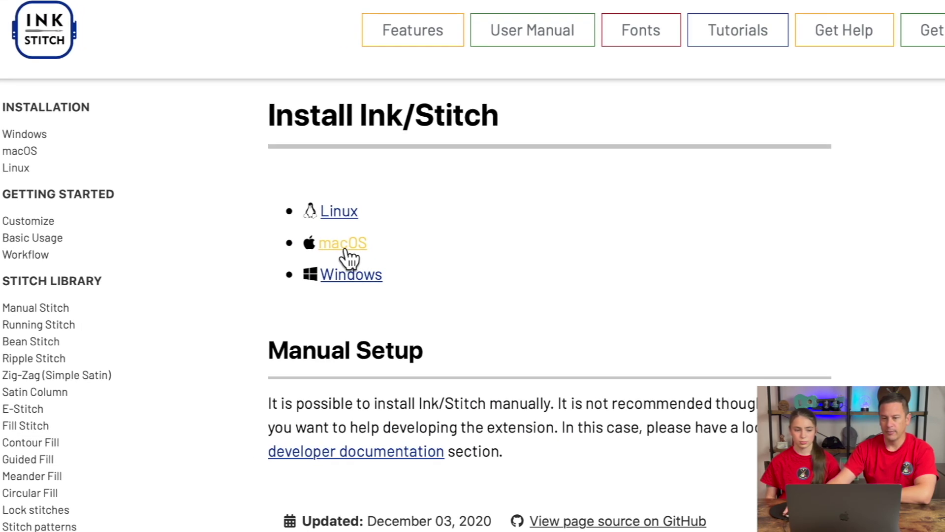
left_click(360, 185)
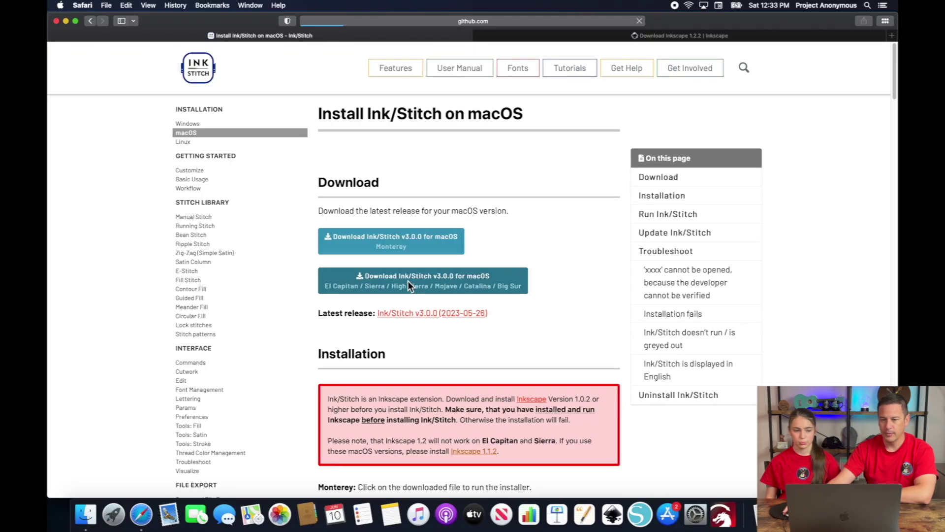
left_click(406, 283)
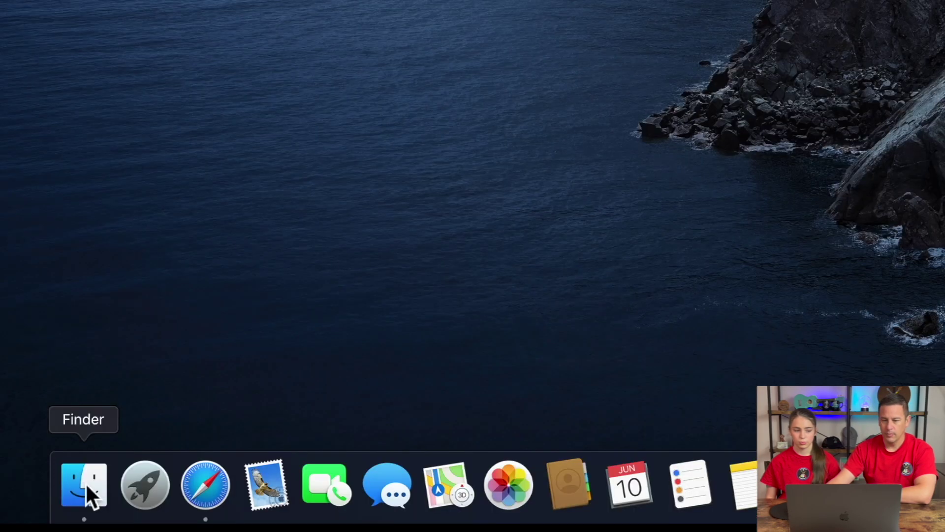
left_click(88, 495)
left_click(392, 125)
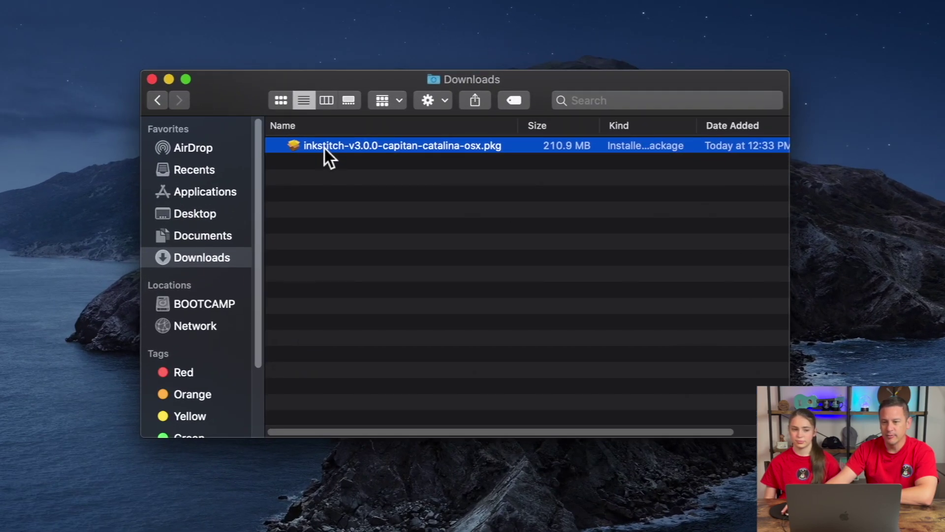
- Try opening the Ink/Stitch package and read the malware-protection help behind the unidentified-developer warning
double_click(324, 149)
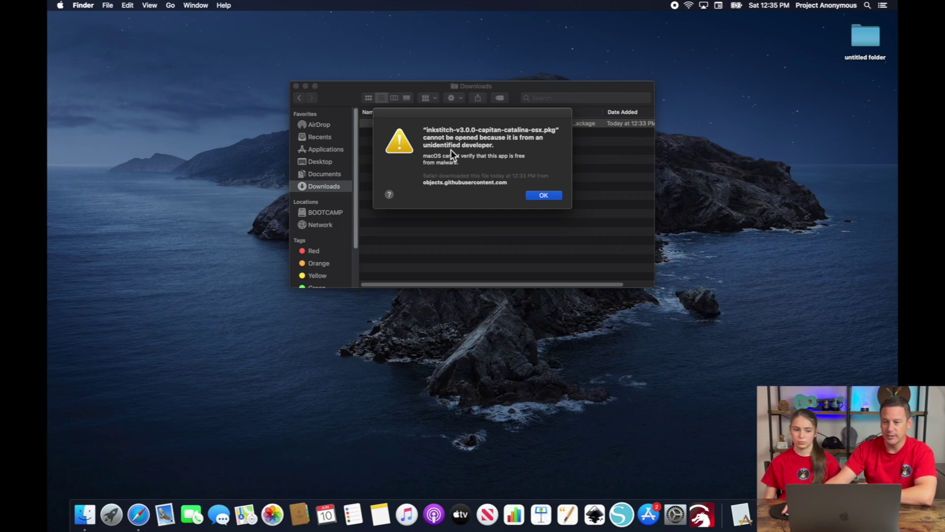
left_click(390, 196)
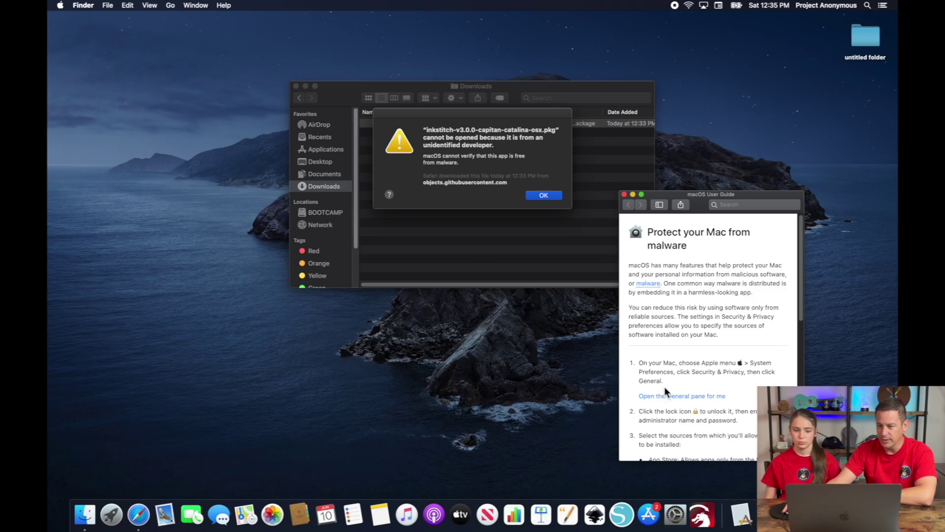
scroll(663, 386, "down", 3)
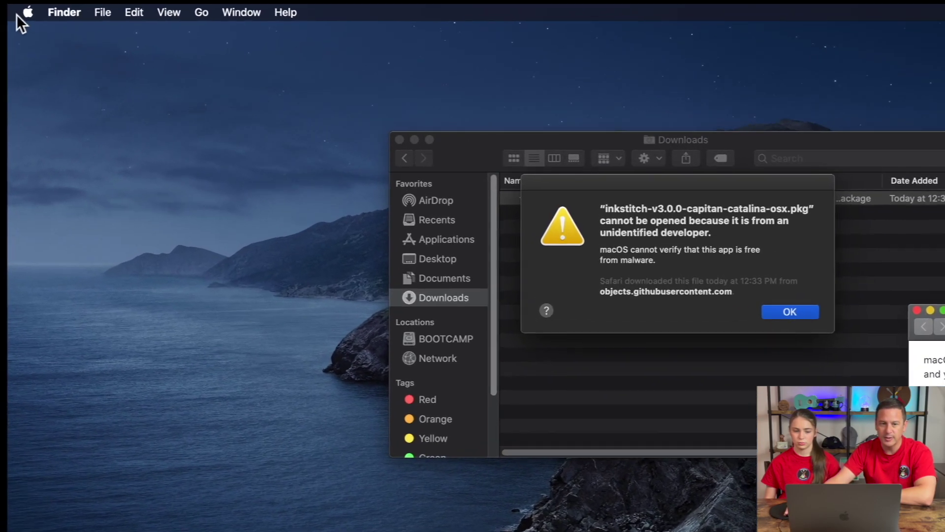
left_click(61, 5)
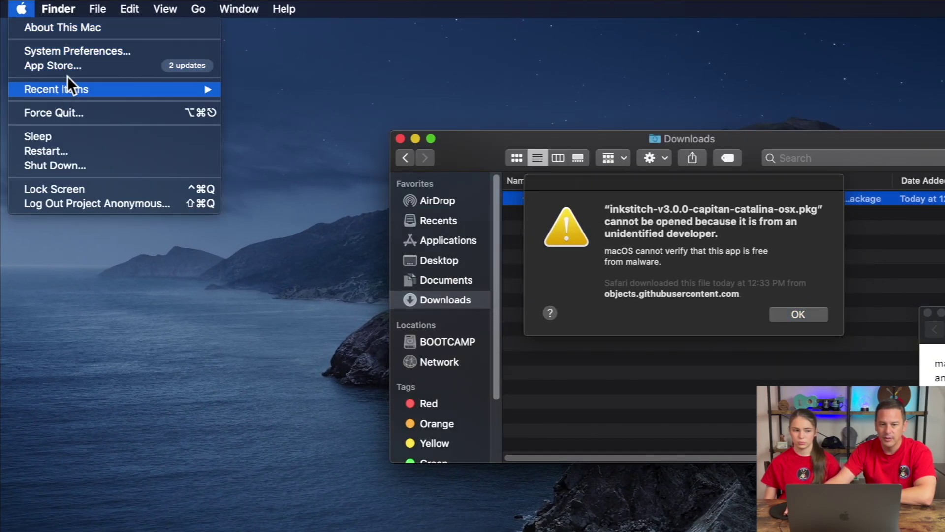
- Unlock Security & Privacy and choose Open Anyway for the blocked Ink/Stitch installer
left_click(79, 52)
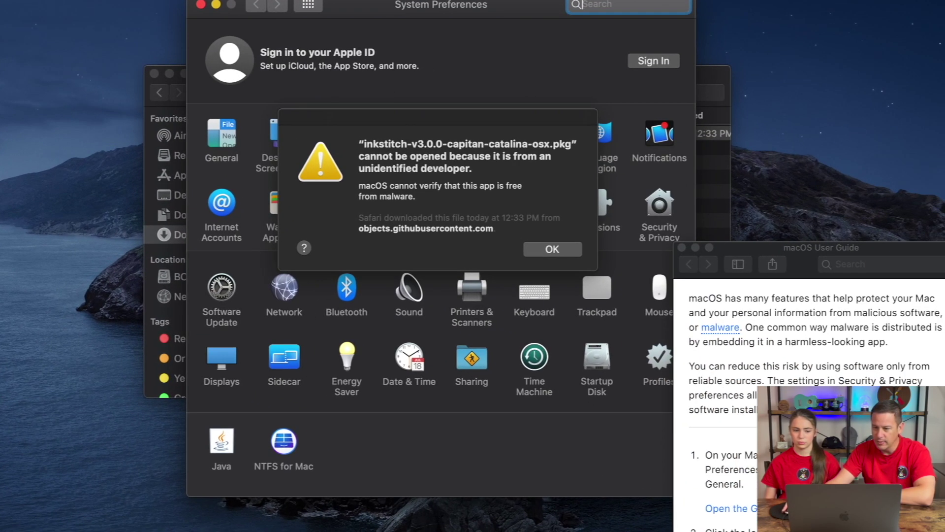
left_click(553, 249)
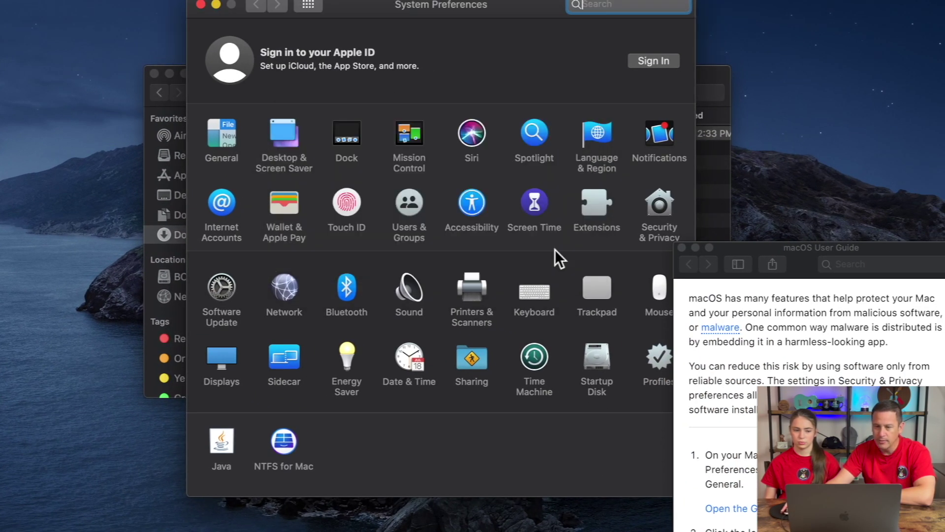
left_click(662, 205)
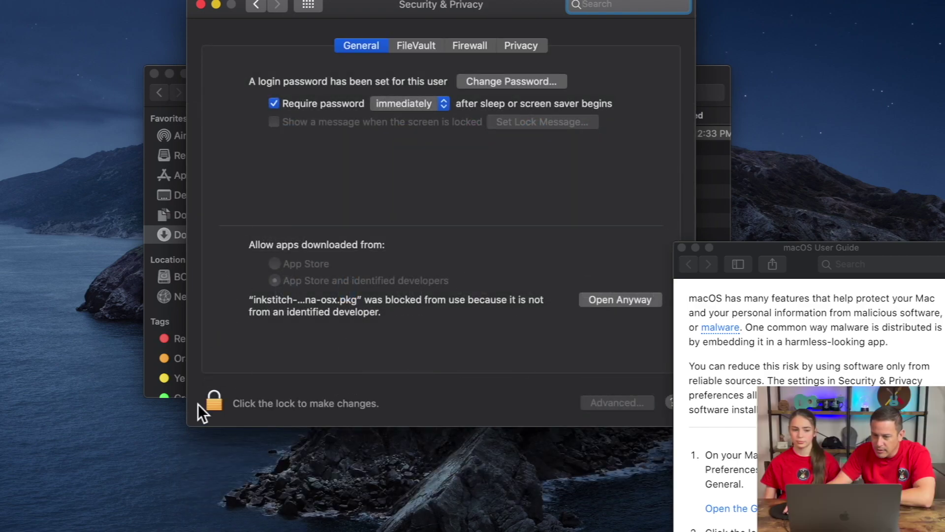
left_click(216, 402)
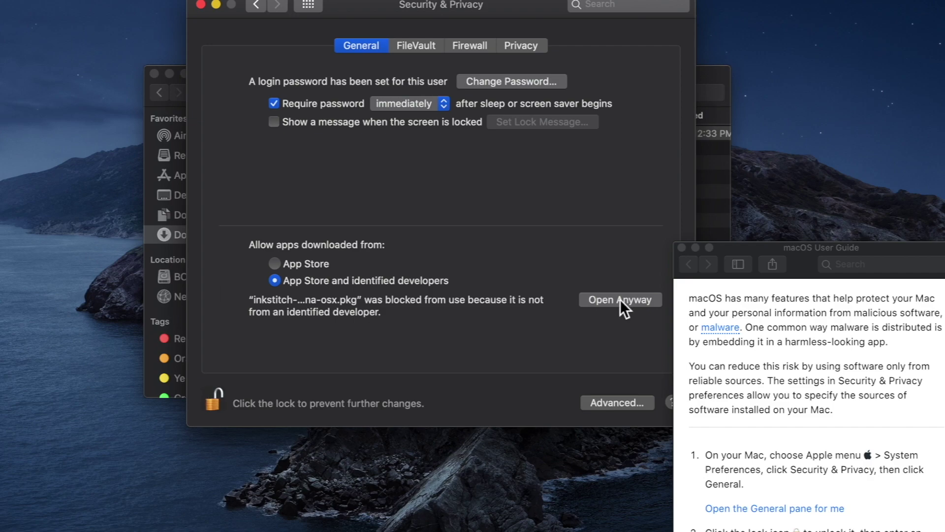
left_click(619, 300)
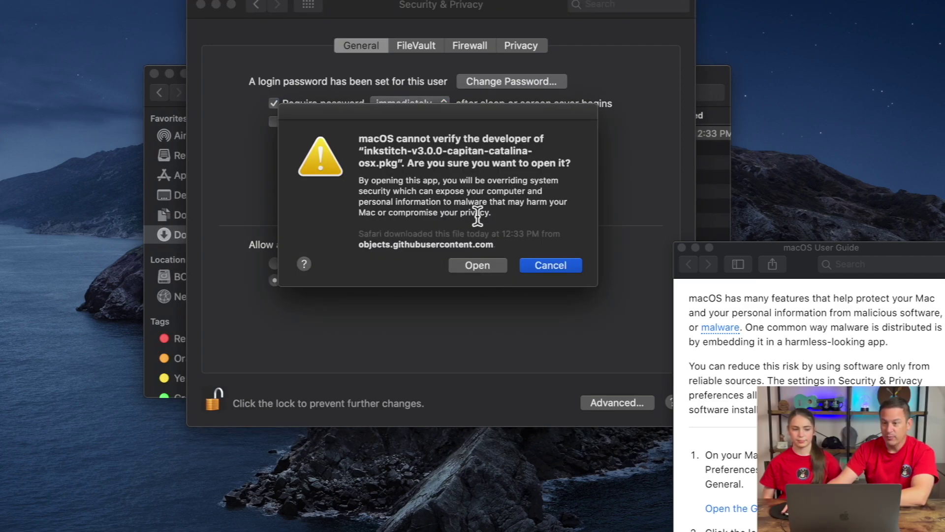
left_click(491, 268)
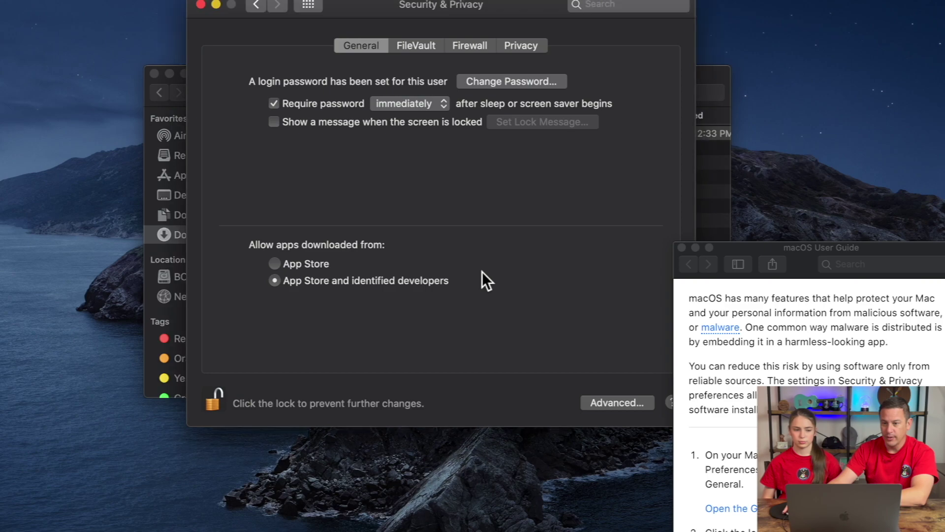
- Run the Ink/Stitch v3.0.0 installer to completion and move the package to the Trash
type("mi")
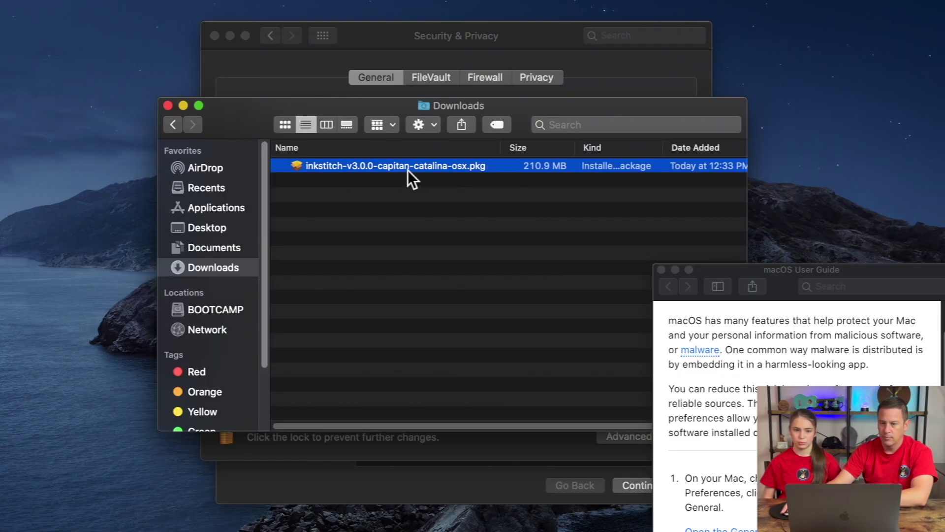
double_click(408, 173)
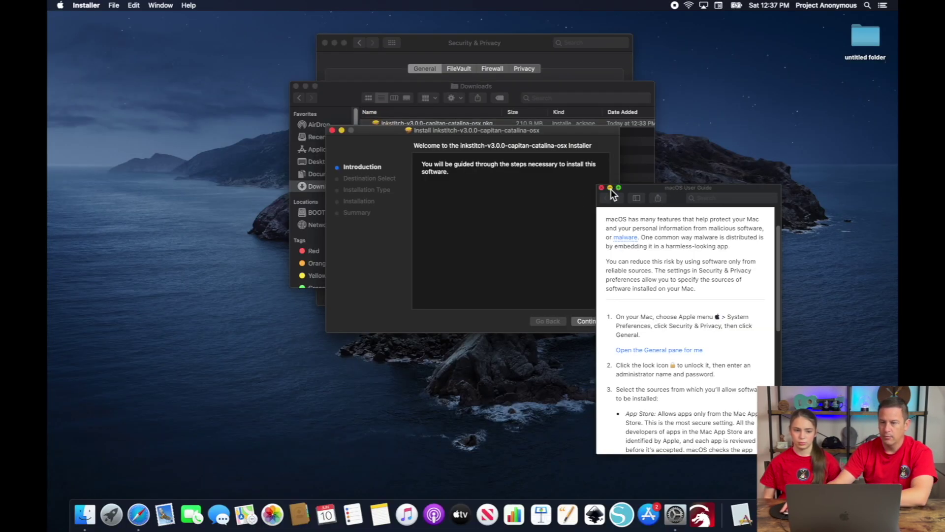
left_click(602, 188)
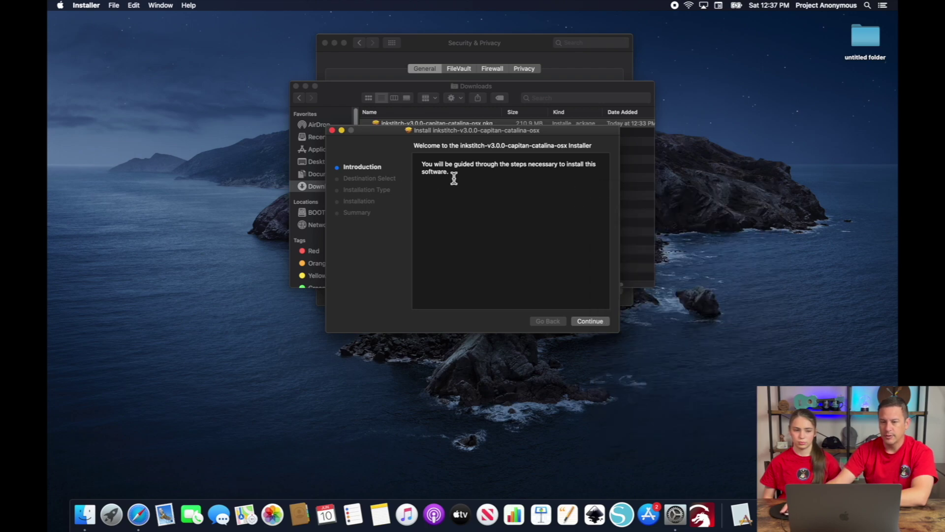
left_click(589, 321)
left_click(590, 321)
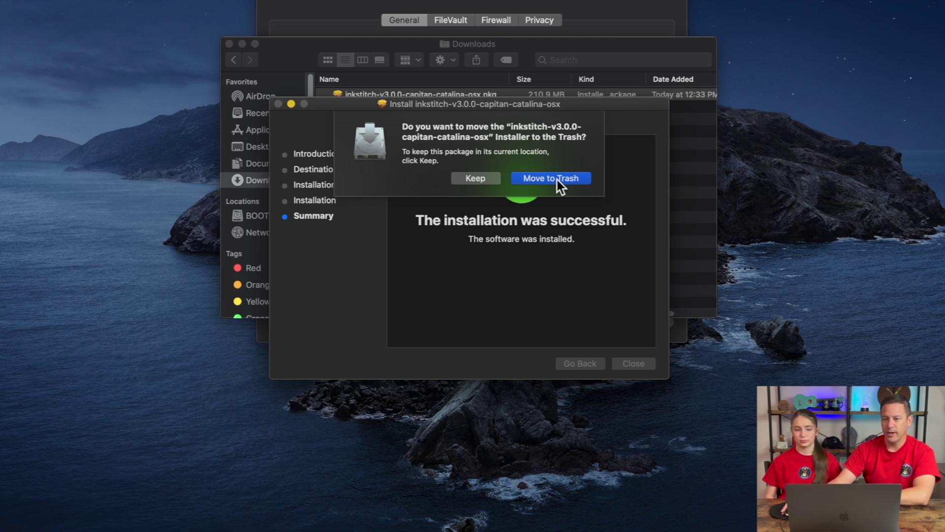
left_click(556, 180)
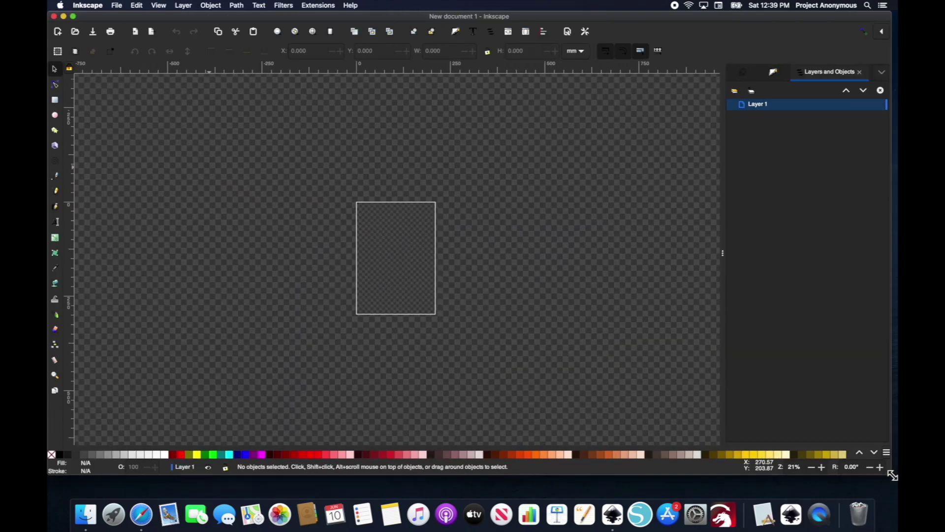
- Scroll the blank New document 1 canvas in the maximised Inkscape window
scroll(386, 253, "up", 3)
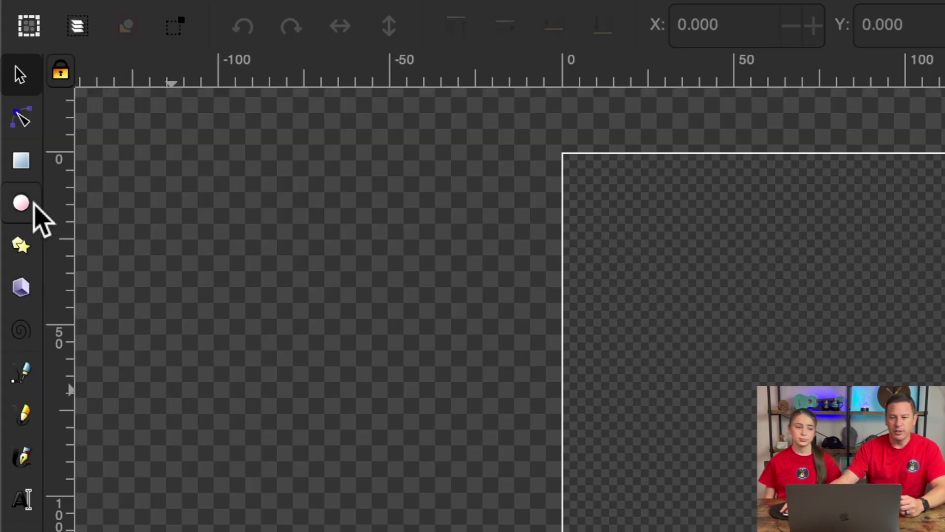
- Draw an oval near the page's upper left, fill it red and remove its outline
left_click(33, 207)
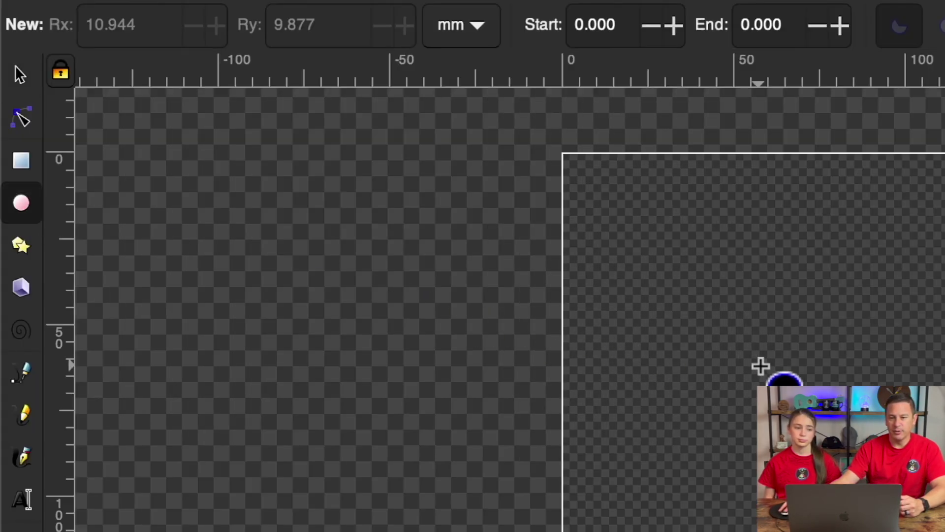
left_click_drag(745, 342, 917, 477)
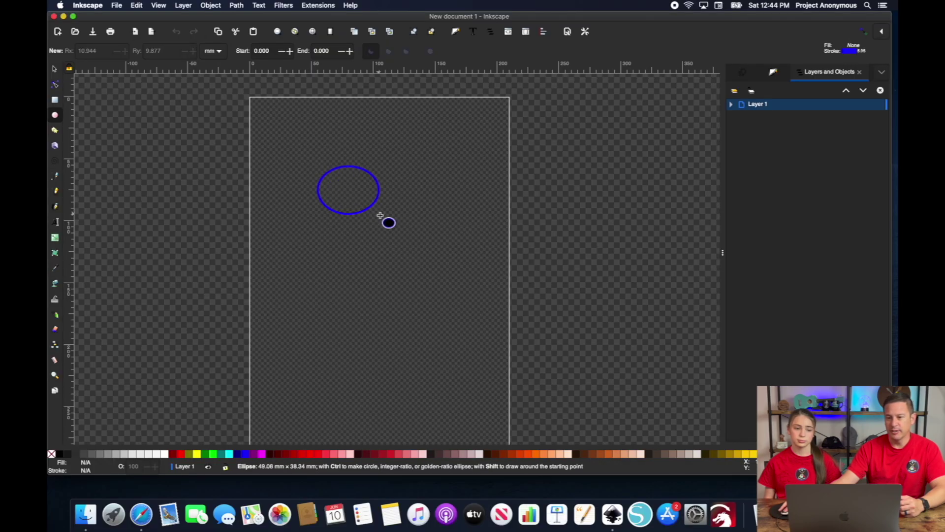
left_click_drag(381, 215, 380, 215)
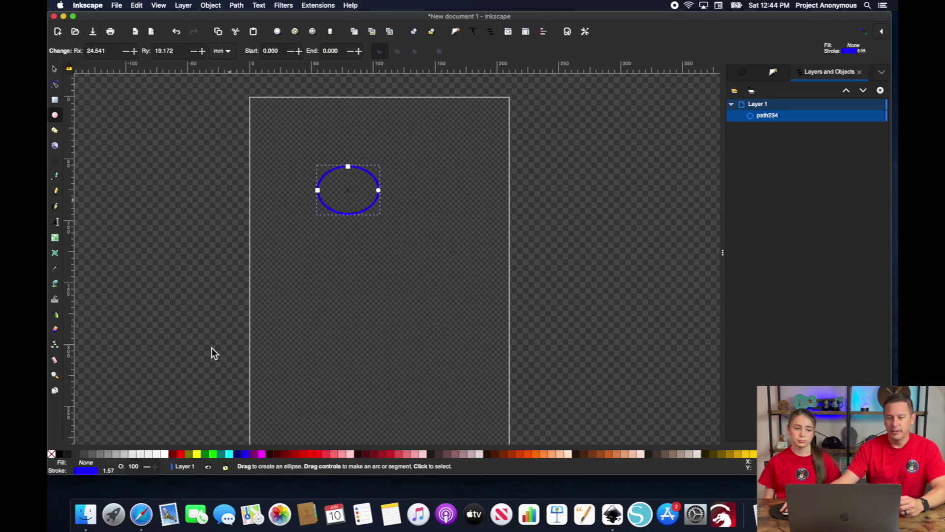
left_click(181, 453)
left_click(51, 453, "shift")
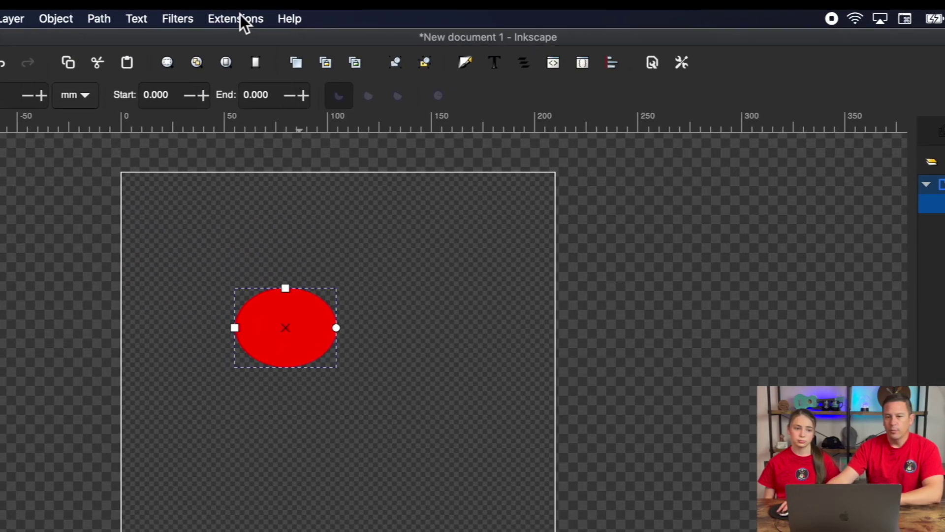
left_click(239, 20)
mouse_move(308, 198)
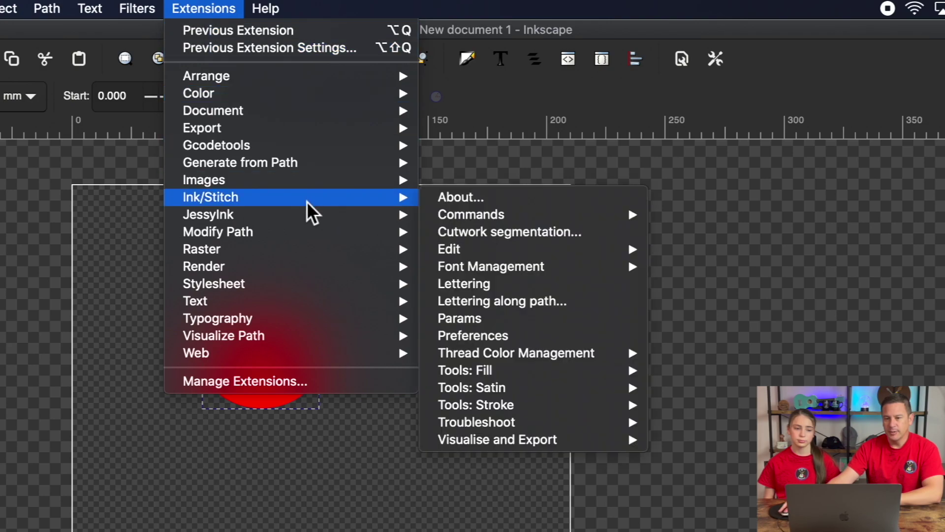
mouse_move(495, 249)
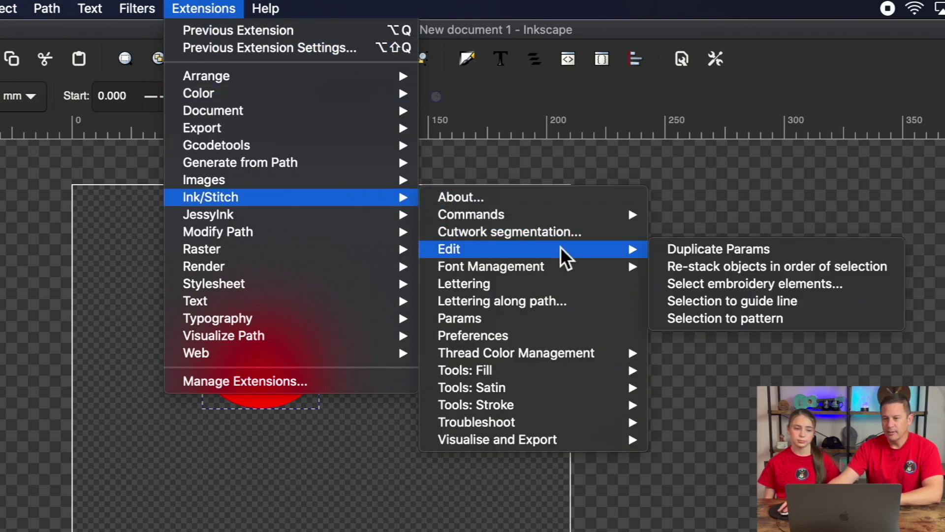
- Run Ink/Stitch's Select embroidery elements filtered to Meander Fill to select the red ellipse
left_click(726, 290)
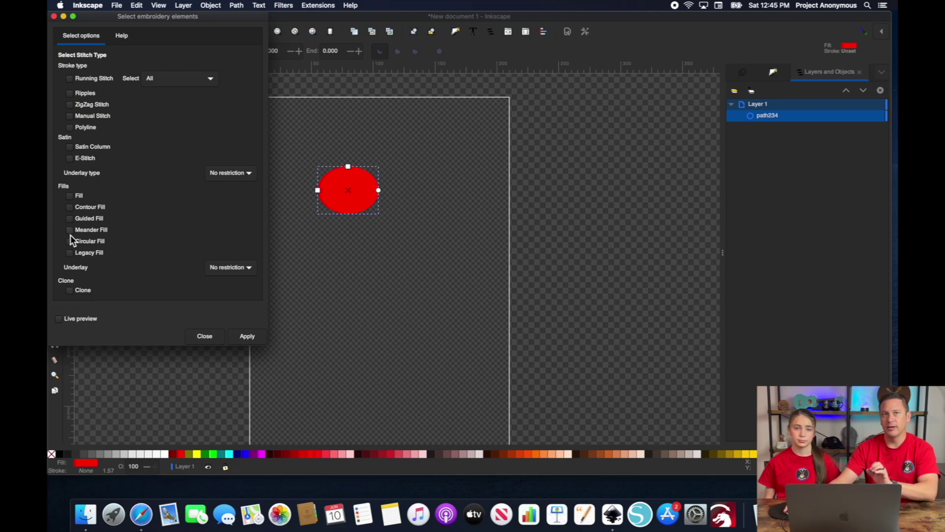
left_click(70, 229)
left_click(253, 338)
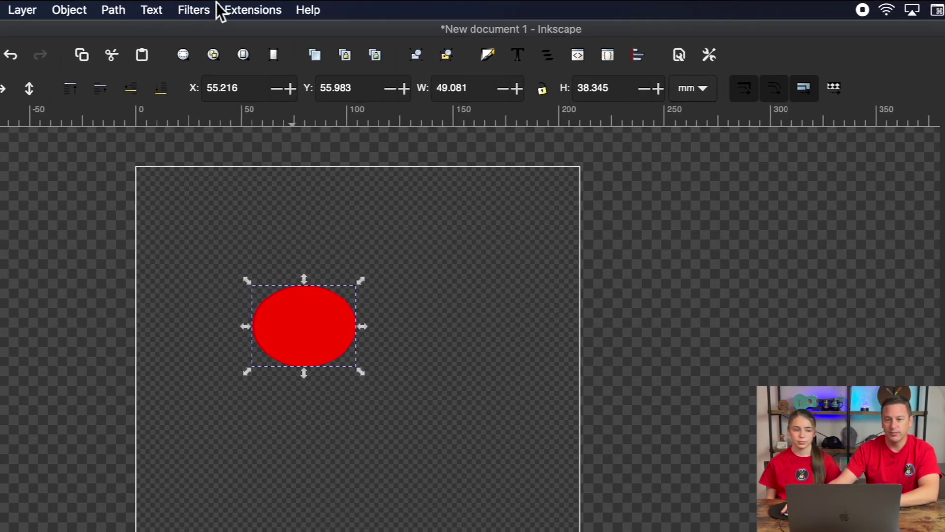
- In Ink/Stitch Params for the ellipse, turn off fill underlay and choose Meander Fill
left_click(291, 3)
mouse_move(351, 94)
mouse_move(344, 178)
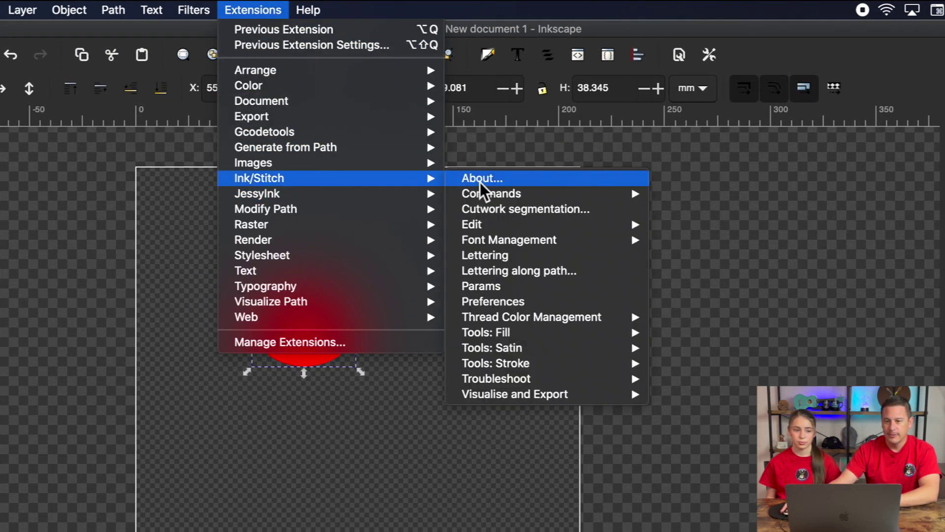
left_click(496, 287)
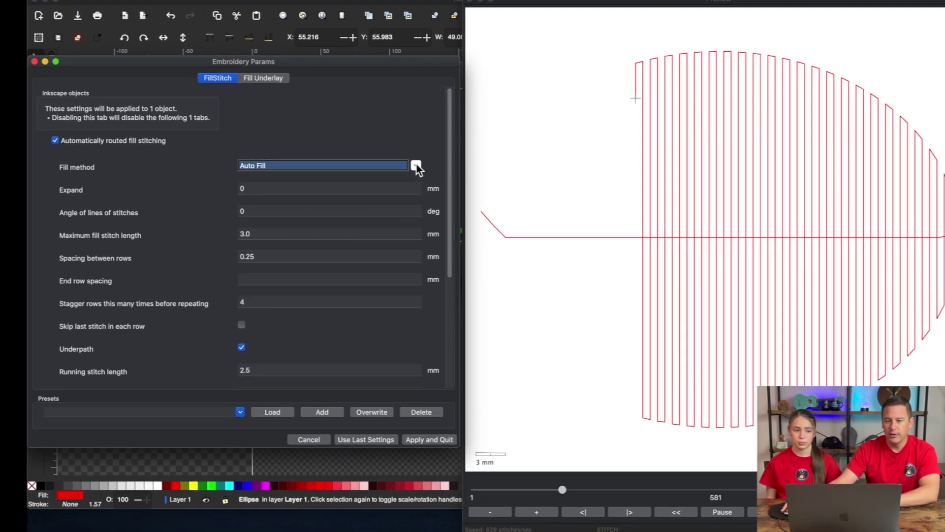
left_click(422, 156)
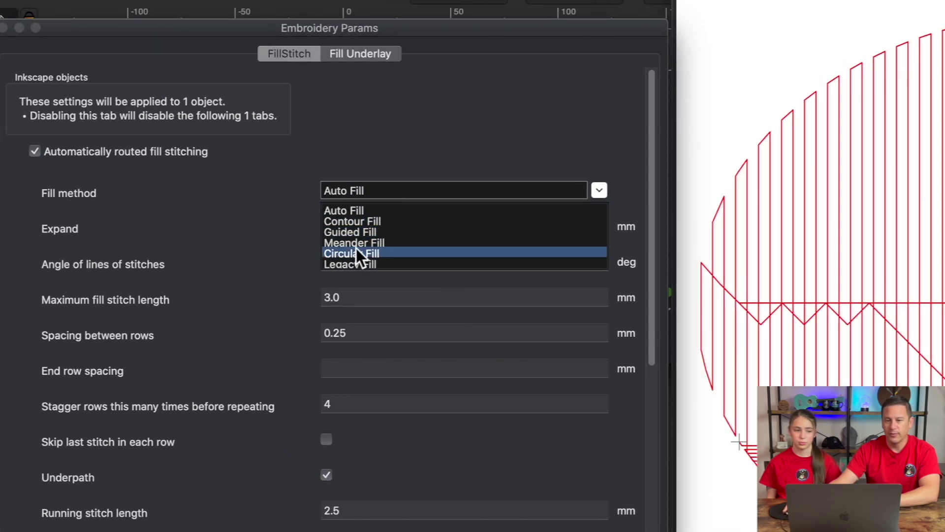
left_click(385, 60)
left_click(377, 58)
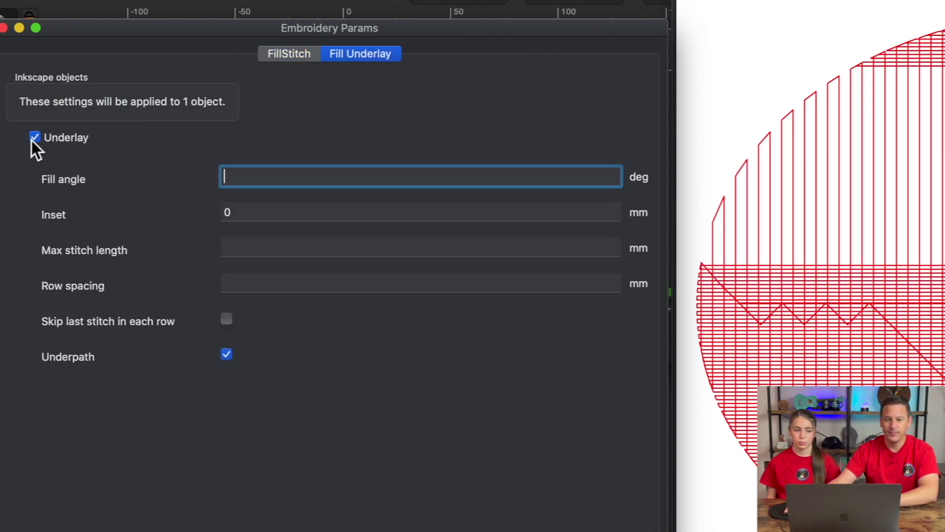
left_click(35, 138)
left_click(289, 54)
left_click(472, 189)
left_click(377, 244)
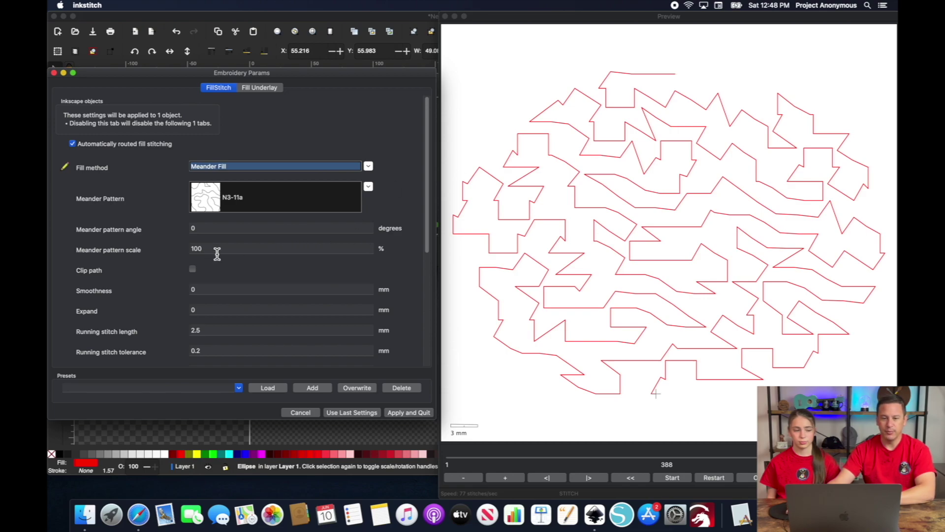
- Set the ellipse's Meander pattern scale to 20% and apply the settings
double_click(217, 252)
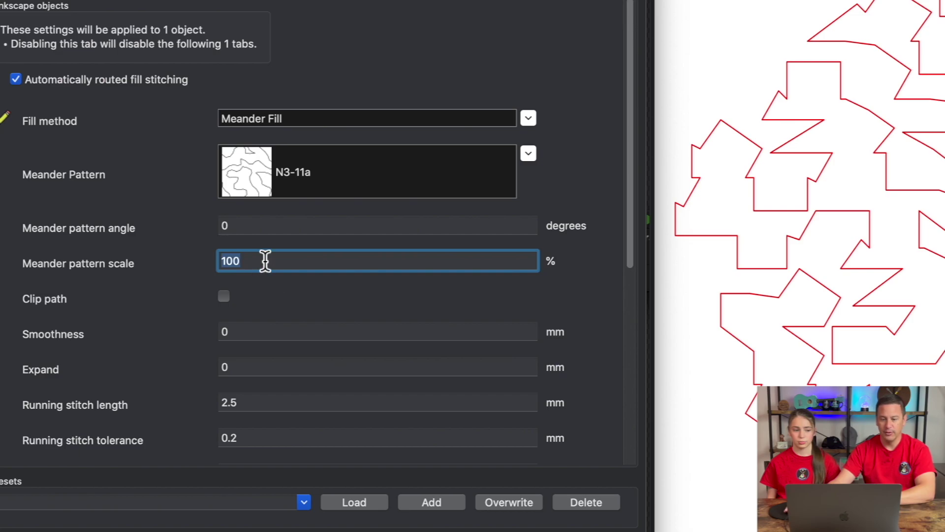
type("20")
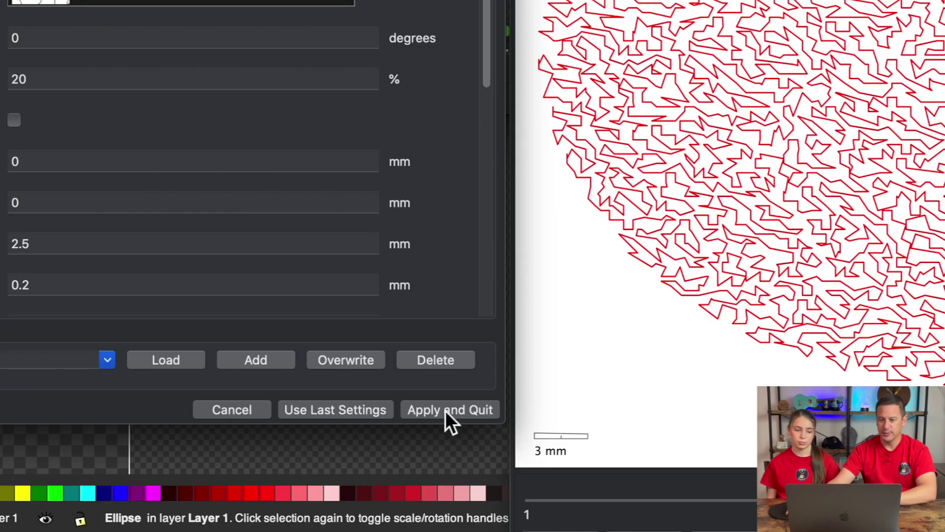
left_click(407, 413)
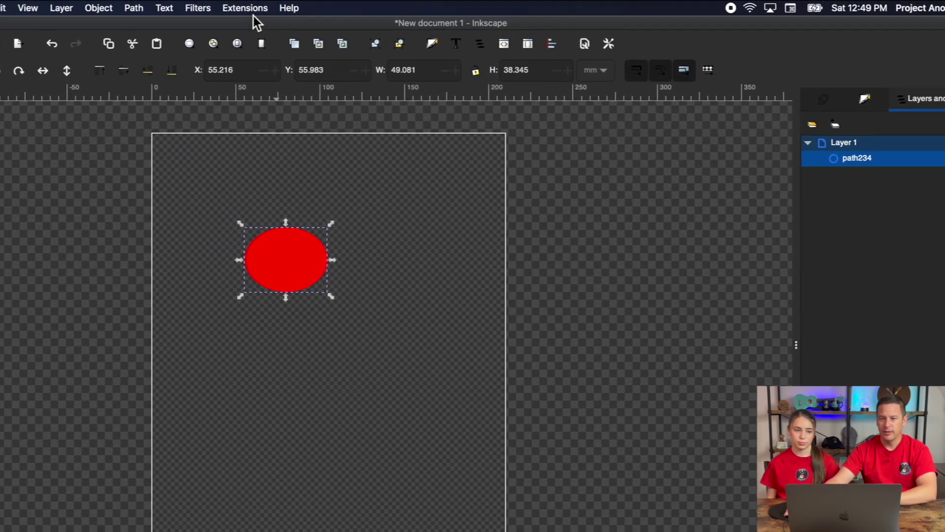
- Open the Ink/Stitch simulator on the meander-filled red ellipse with realistic rendering enabled
left_click(318, 5)
mouse_move(332, 186)
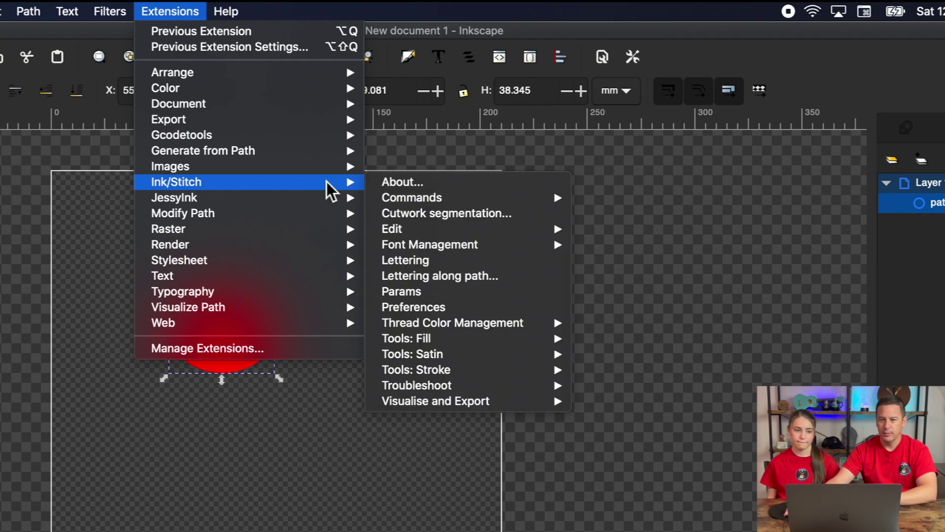
mouse_move(542, 401)
left_click(660, 448)
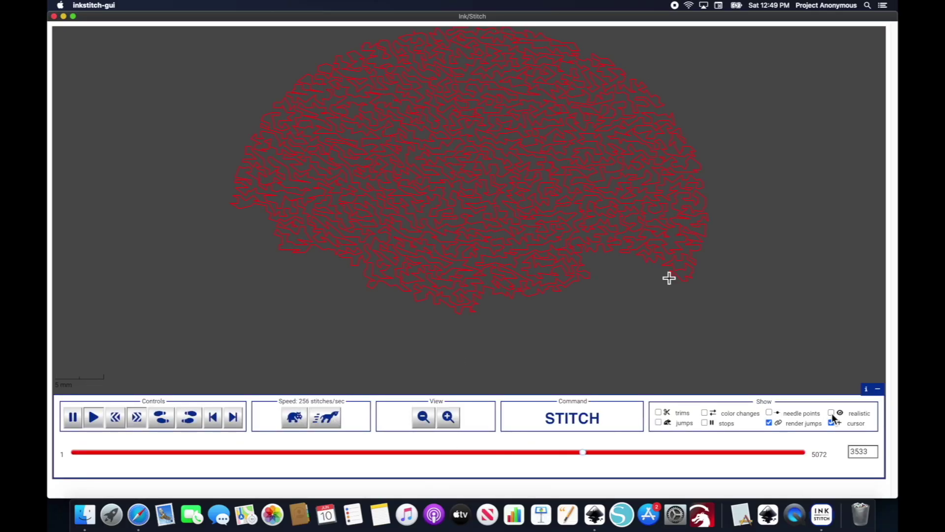
left_click(832, 414)
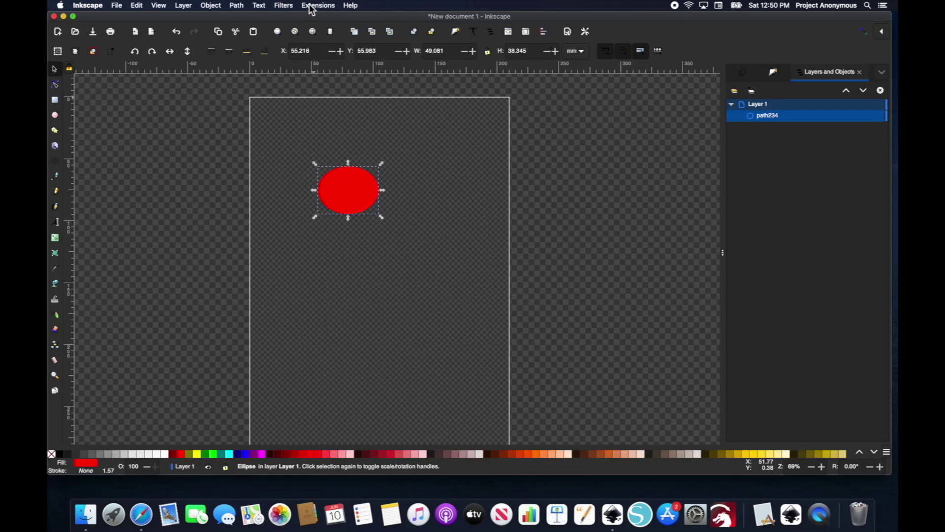
- Preview Circular Fill for the red ellipse in Ink/Stitch Params, then cancel to keep the meander fill
left_click(320, 4)
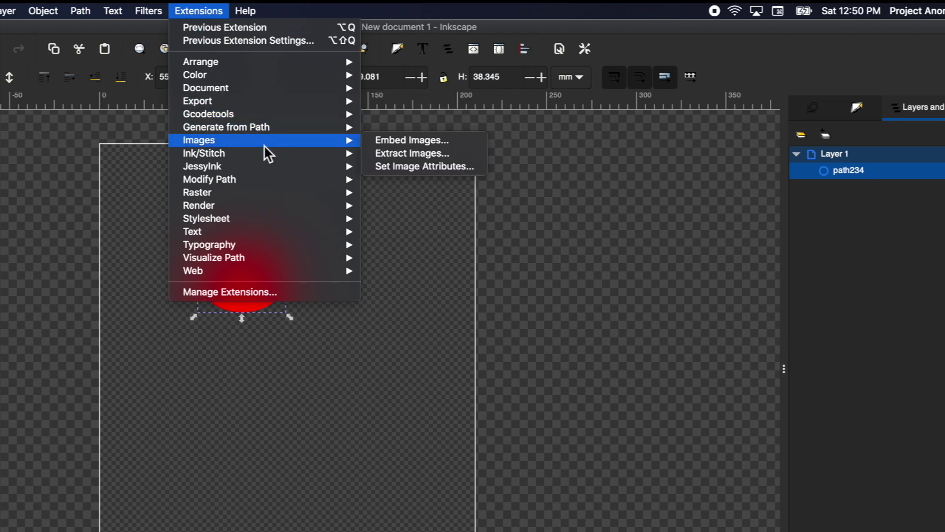
mouse_move(308, 153)
left_click(404, 243)
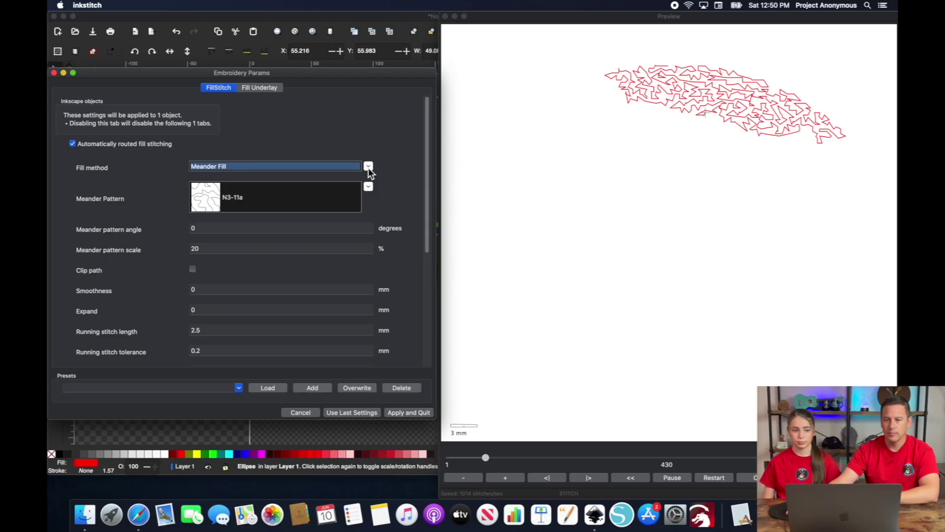
left_click(368, 167)
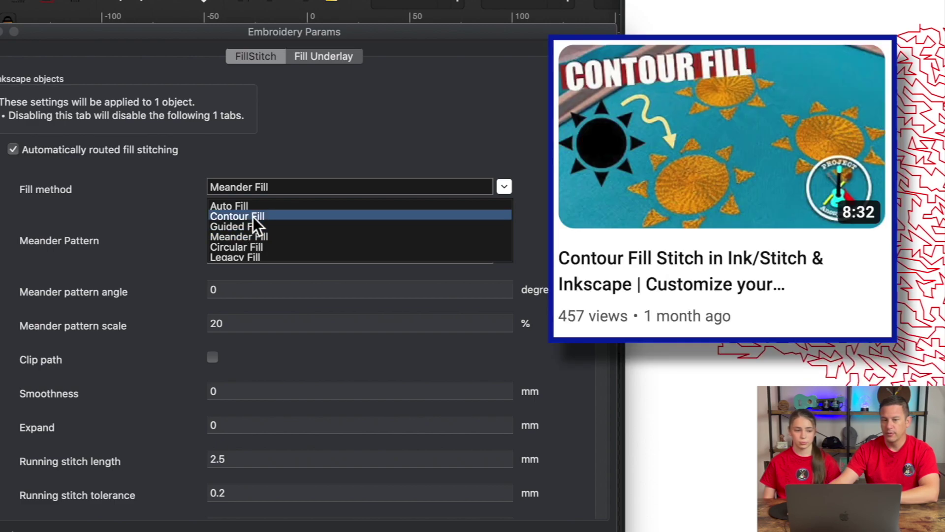
left_click(238, 246)
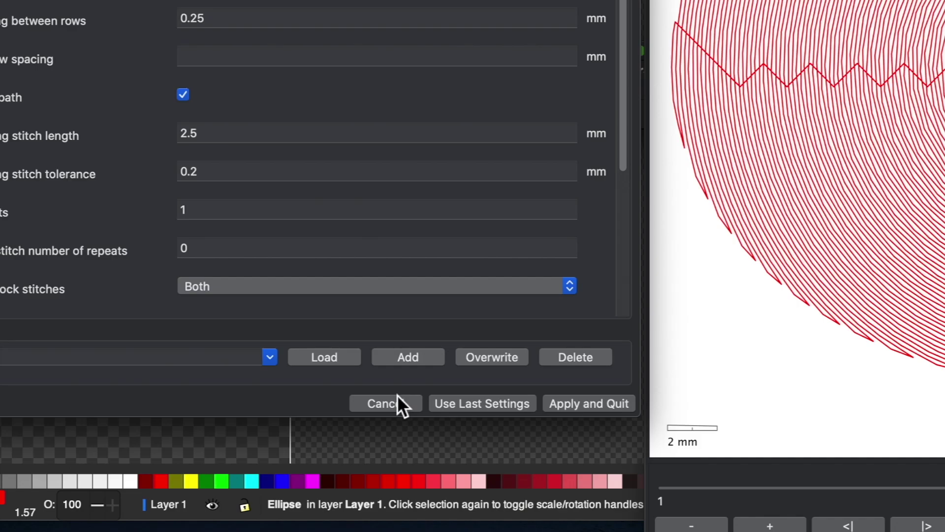
left_click(306, 413)
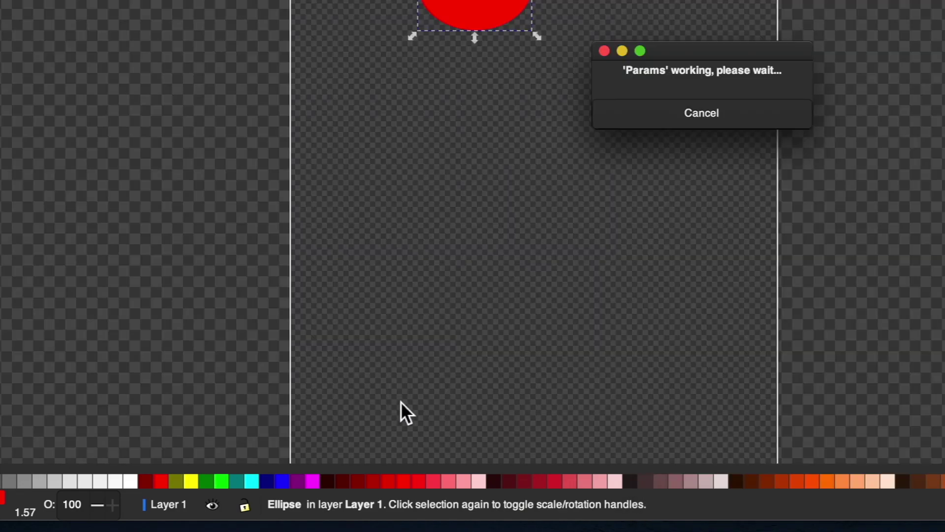
- Draw a tall rectangle right of the ellipse and a 46.78 × 22.24 mm rectangle below it
key("r")
left_click_drag(397, 166, 419, 226)
left_click_drag(514, 284, 523, 290)
mouse_move(387, 266)
left_mouse_down()
mouse_move(468, 306)
mouse_move(462, 301)
left_mouse_up()
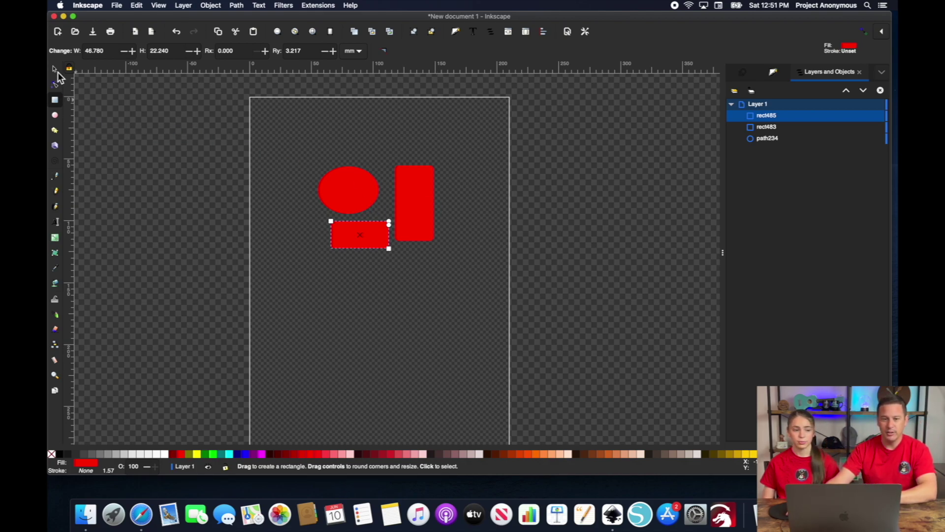
- Fill the tall rectangle fuchsia and the small rectangle green, then select all three shapes
left_click(55, 70)
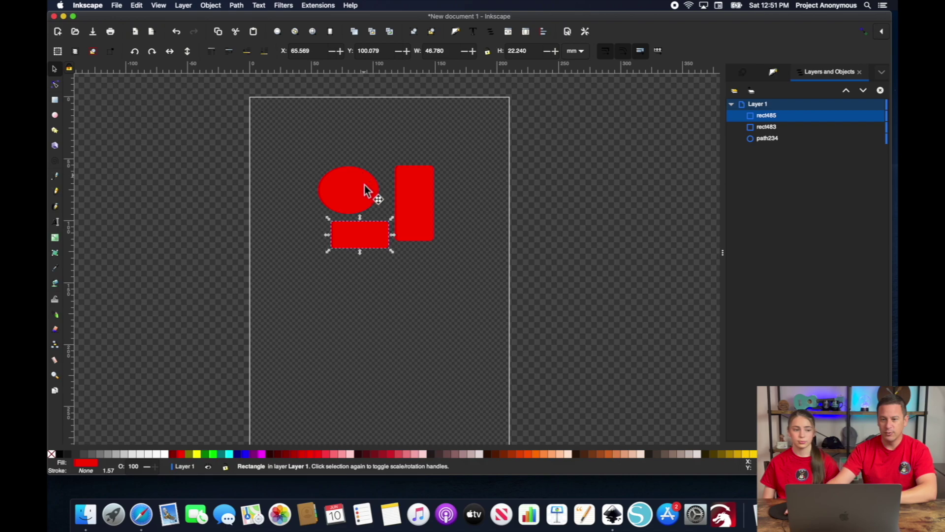
left_click(419, 200)
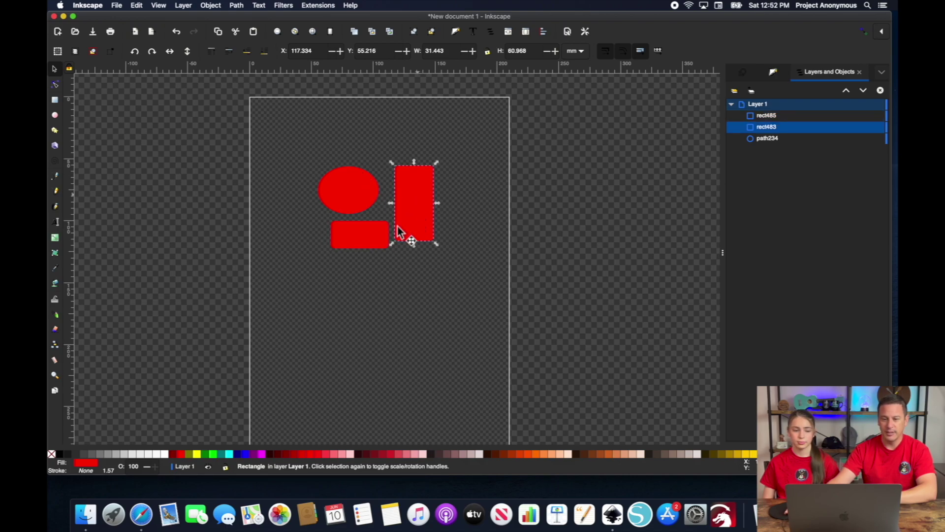
left_click(261, 453)
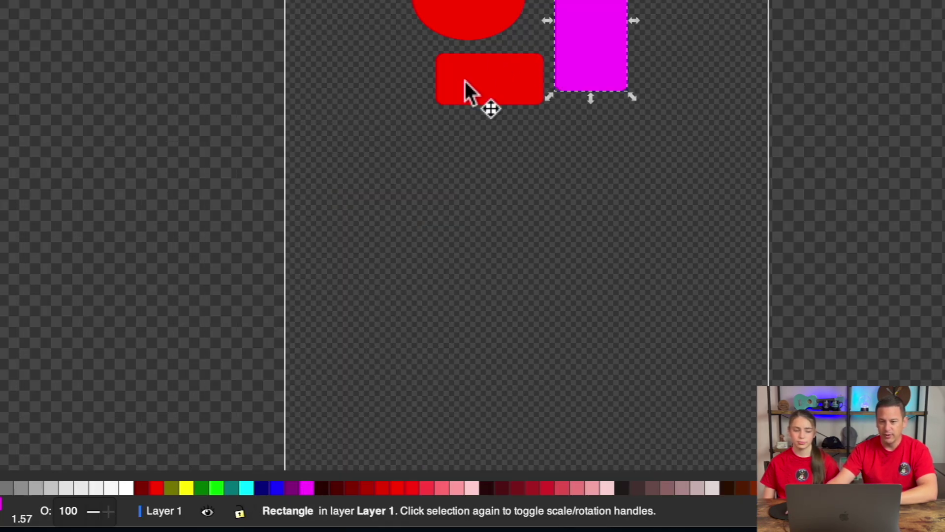
left_click(465, 82)
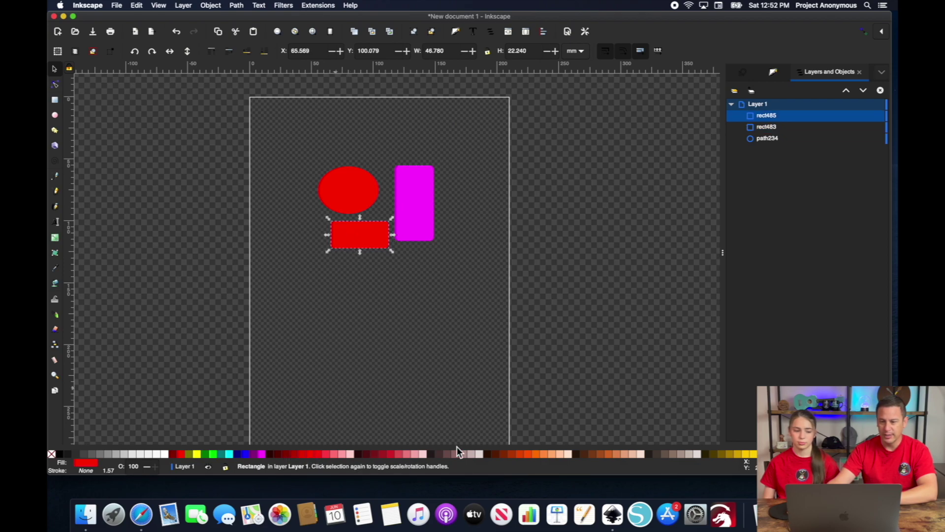
left_click(534, 454)
left_click(206, 455)
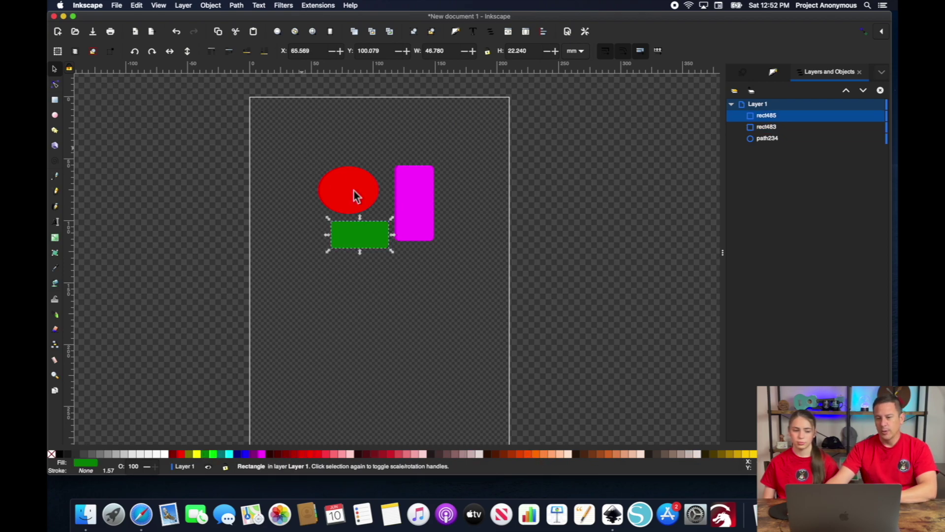
key("super+a")
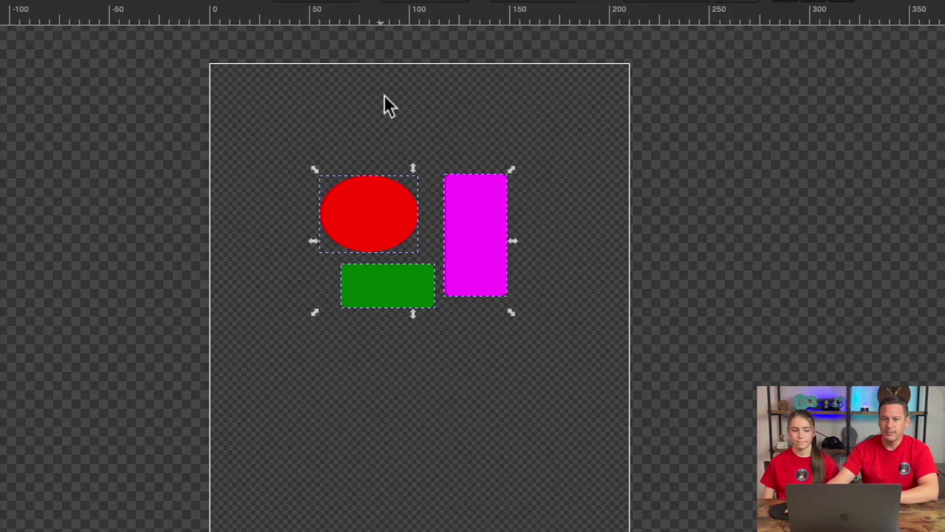
- Attach Ink/Stitch Target position commands to all three selected shapes
left_click(318, 5)
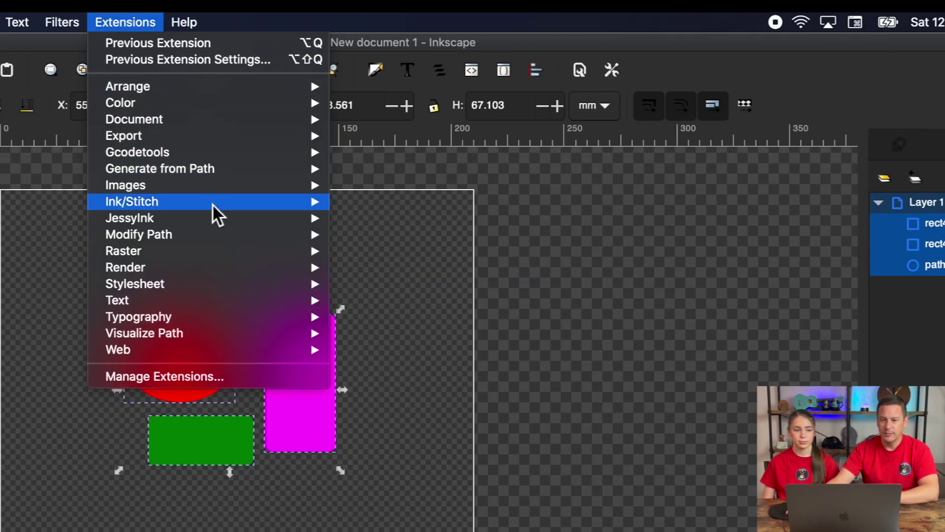
mouse_move(258, 204)
mouse_move(384, 220)
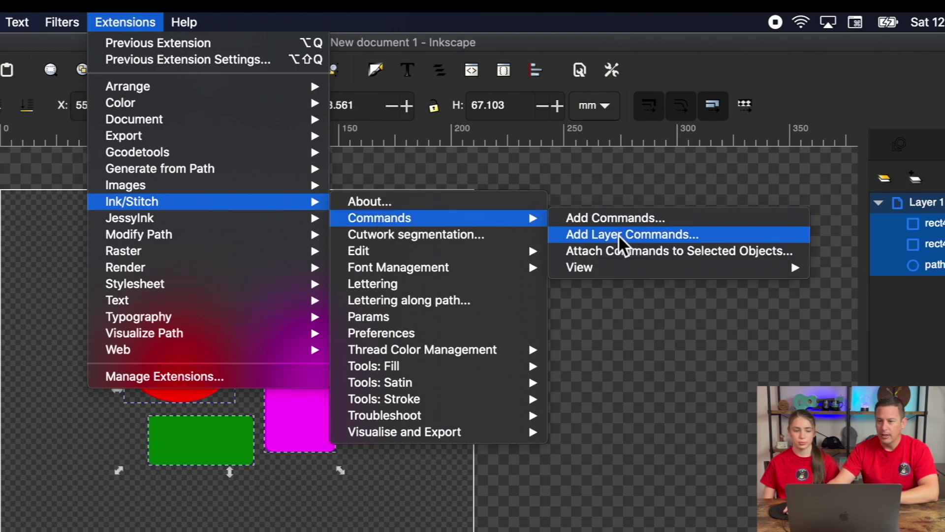
left_click(655, 251)
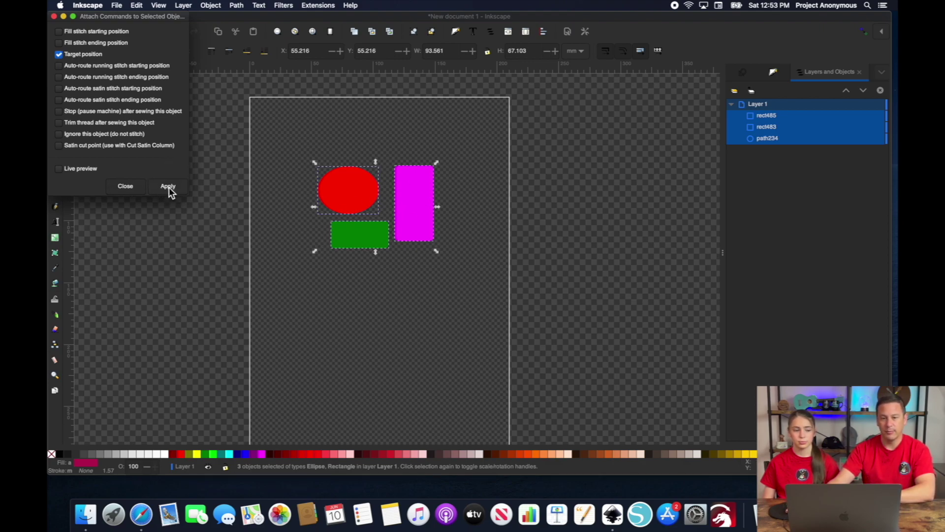
left_click(169, 187)
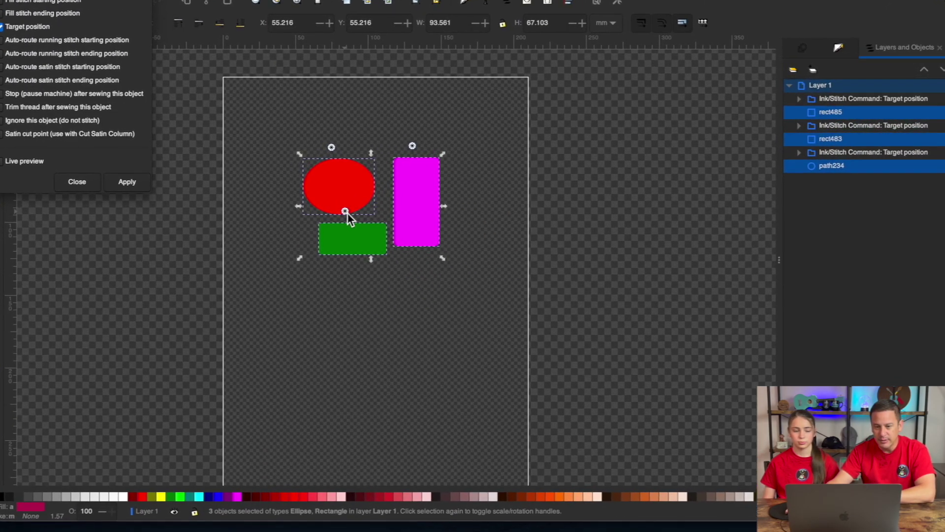
- Move the target-position marker between the ellipse and the magenta rectangle, then reselect all shapes
left_click(354, 212)
left_click_drag(384, 250, 429, 247)
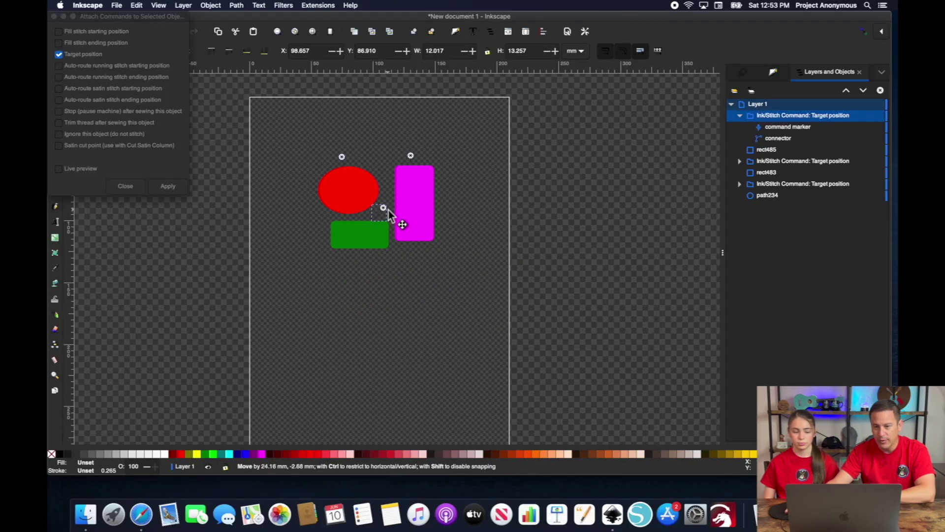
left_click_drag(388, 211, 388, 211)
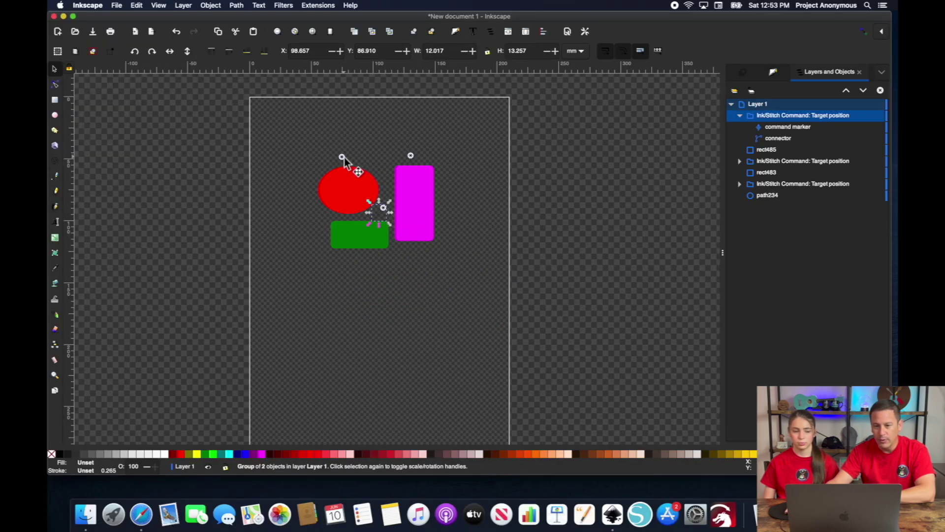
mouse_move(344, 157)
left_mouse_down()
mouse_move(363, 159)
mouse_move(384, 181)
mouse_move(388, 207)
left_mouse_up()
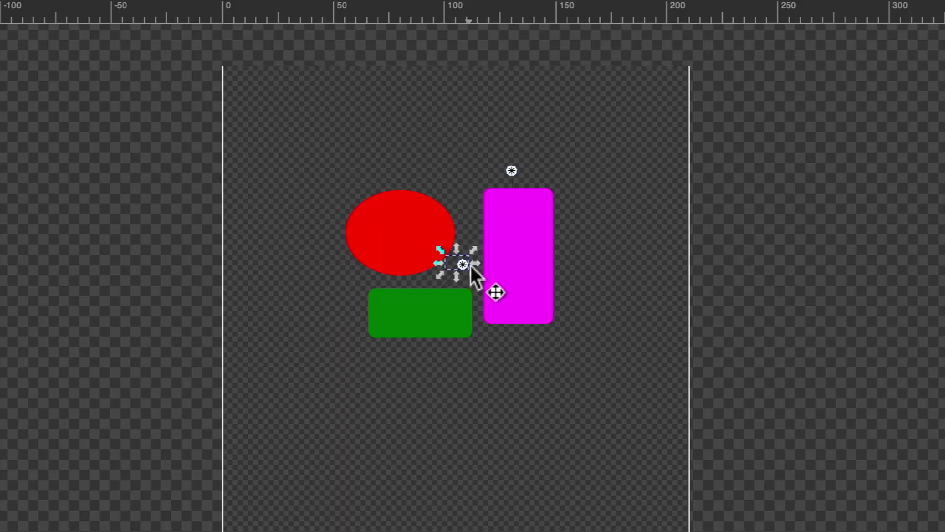
key("Escape")
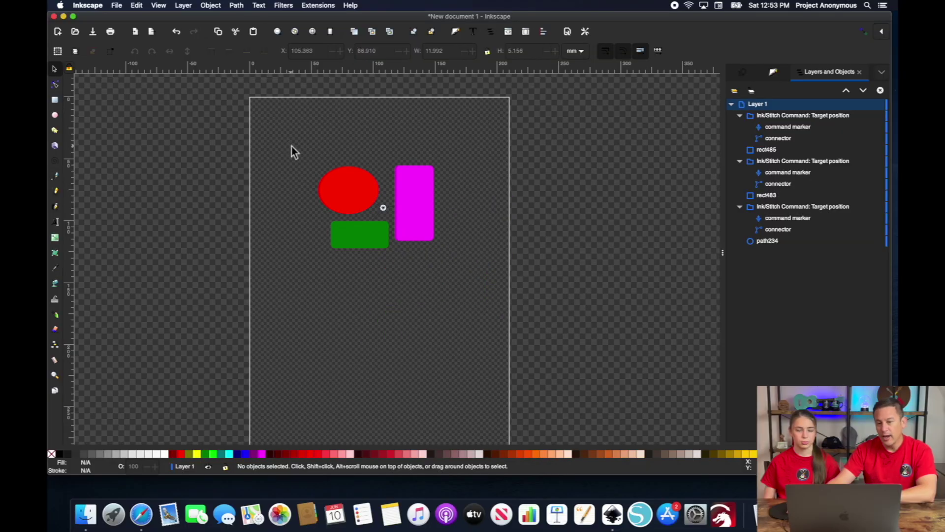
left_click_drag(292, 146, 465, 282)
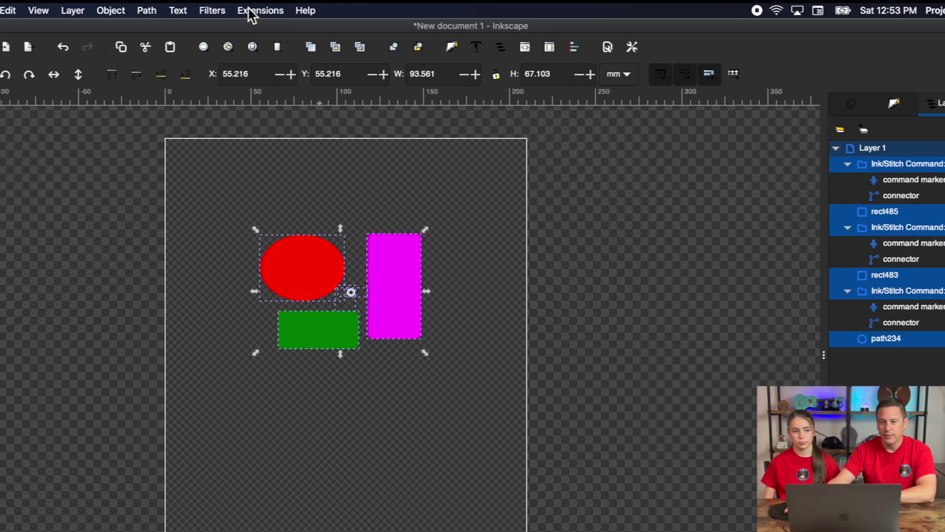
- Set the three shapes to Circular Fill with fill underlay turned off, and apply the parameters
left_click(311, 4)
mouse_move(316, 176)
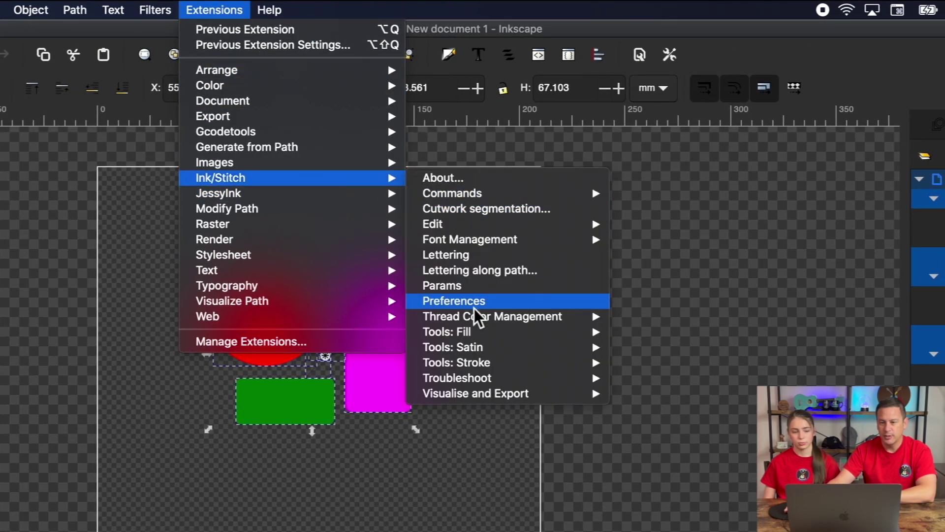
left_click(450, 289)
left_click(302, 298)
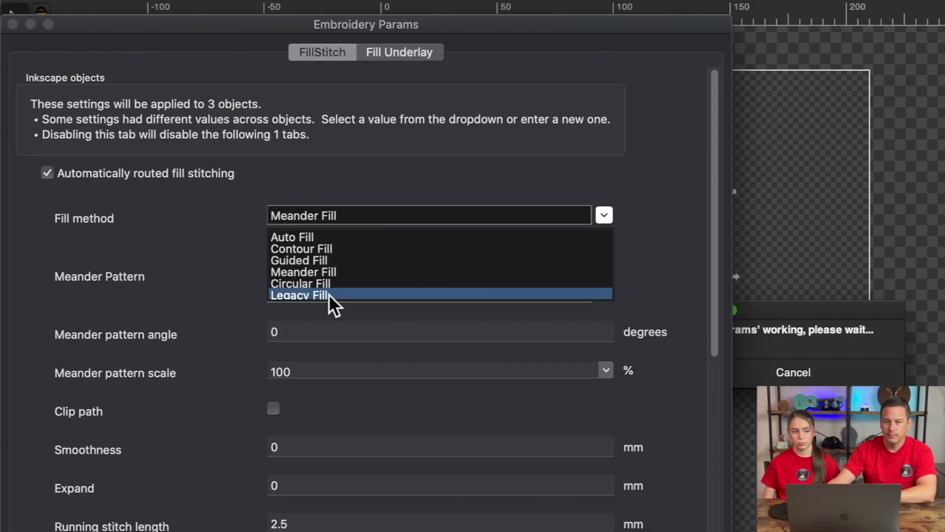
left_click(315, 283)
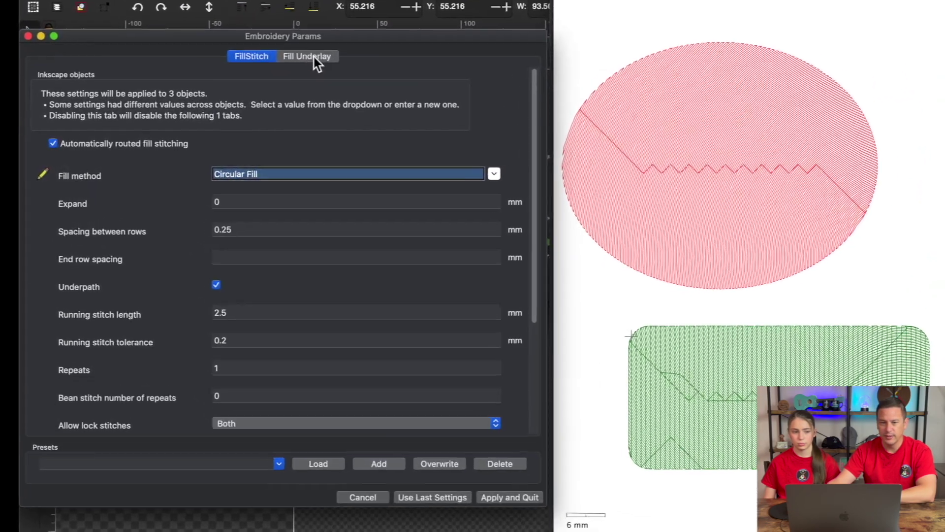
left_click(259, 87)
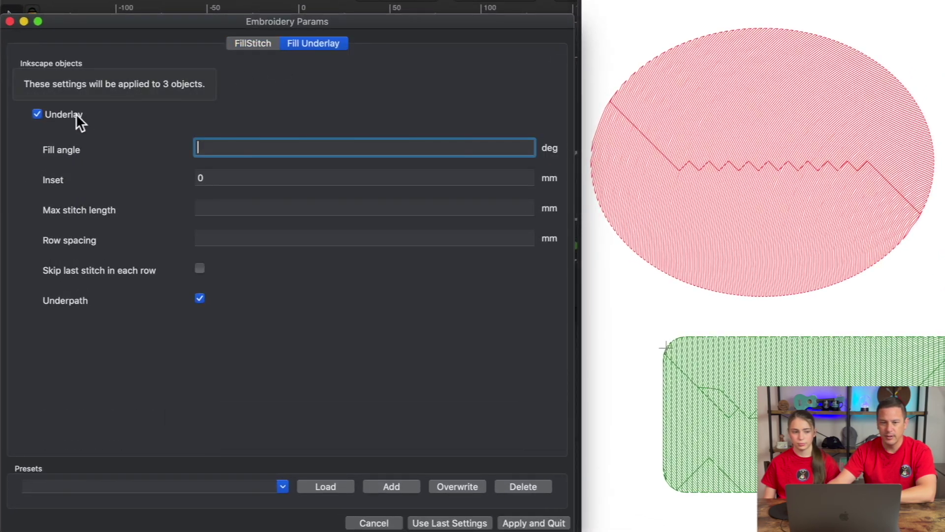
left_click(37, 115)
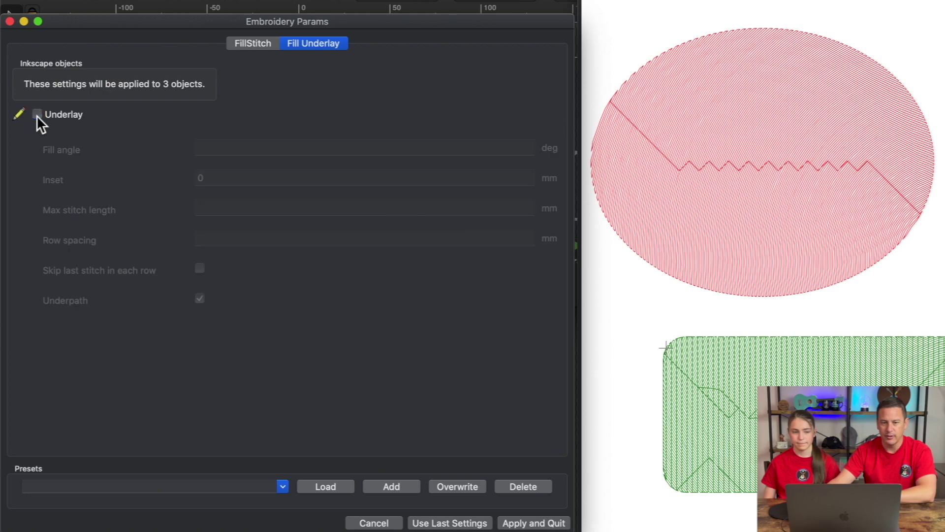
left_click(253, 44)
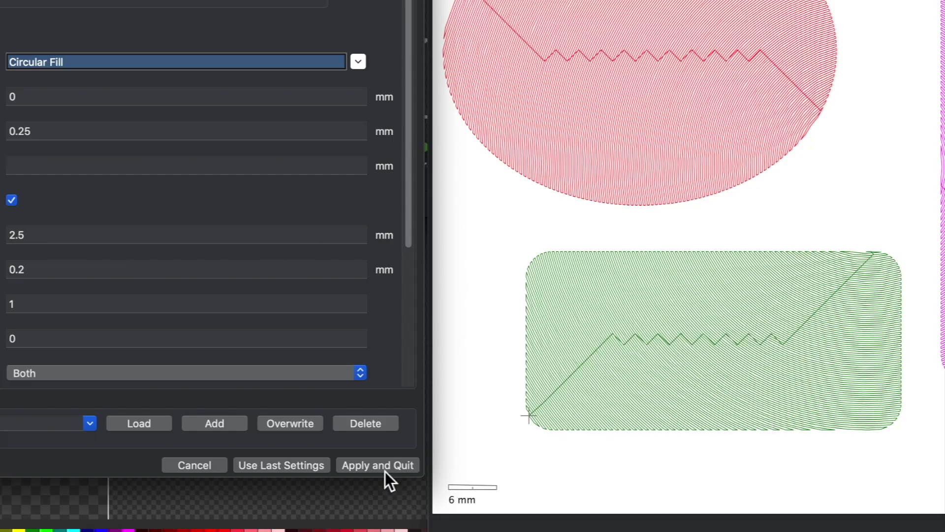
left_click(423, 413)
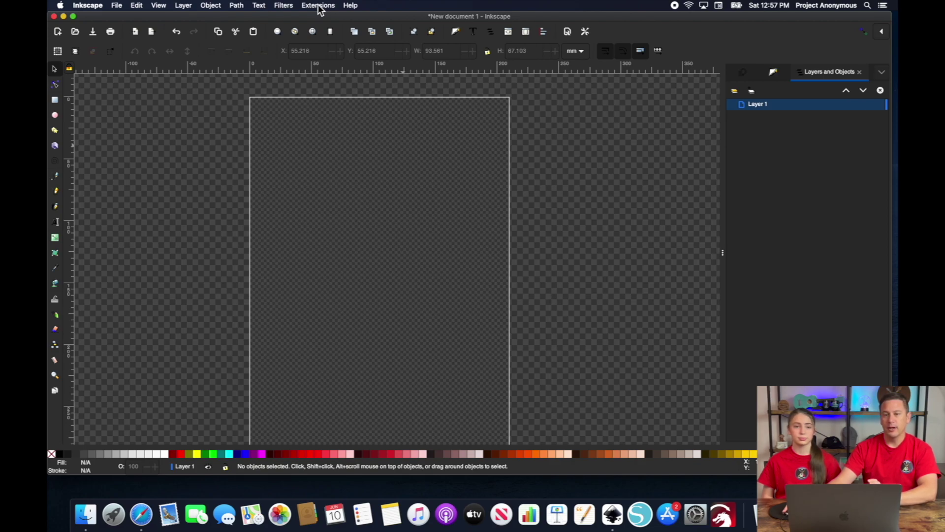
- Enter TEST in the Ink/Stitch Lettering text box and choose the EMILIO_20_Applique font
left_click(319, 6)
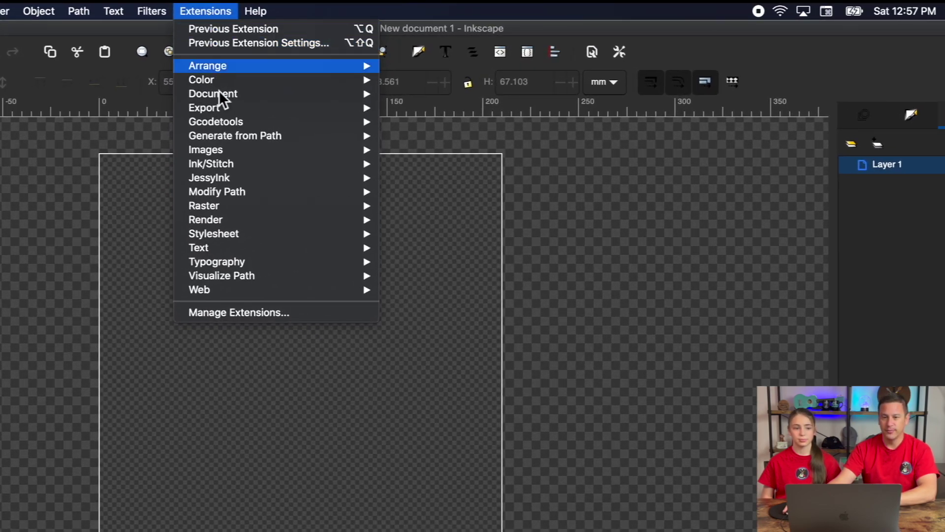
mouse_move(337, 74)
mouse_move(235, 164)
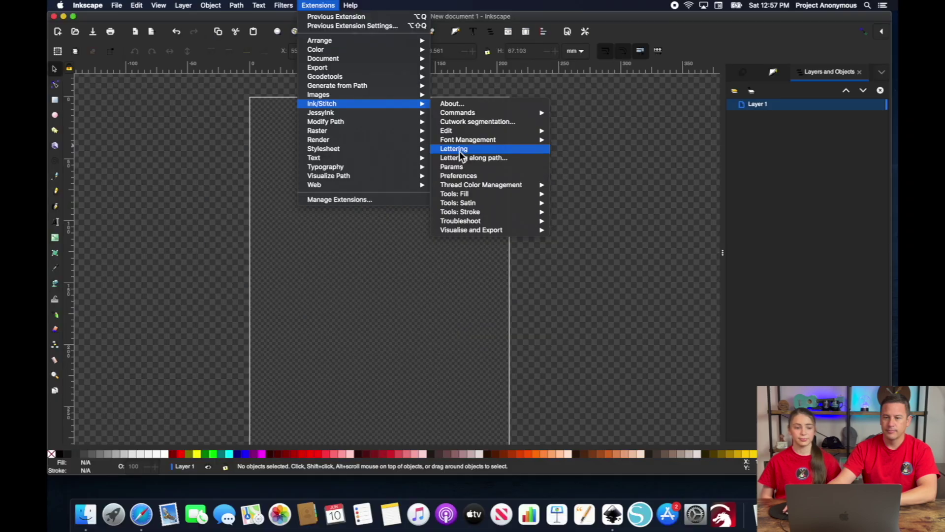
left_click(425, 237)
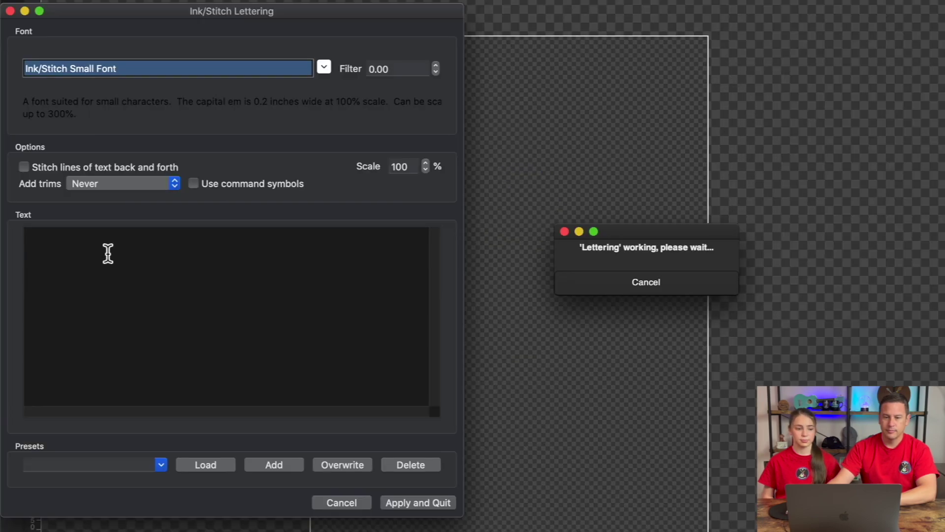
left_click(108, 253)
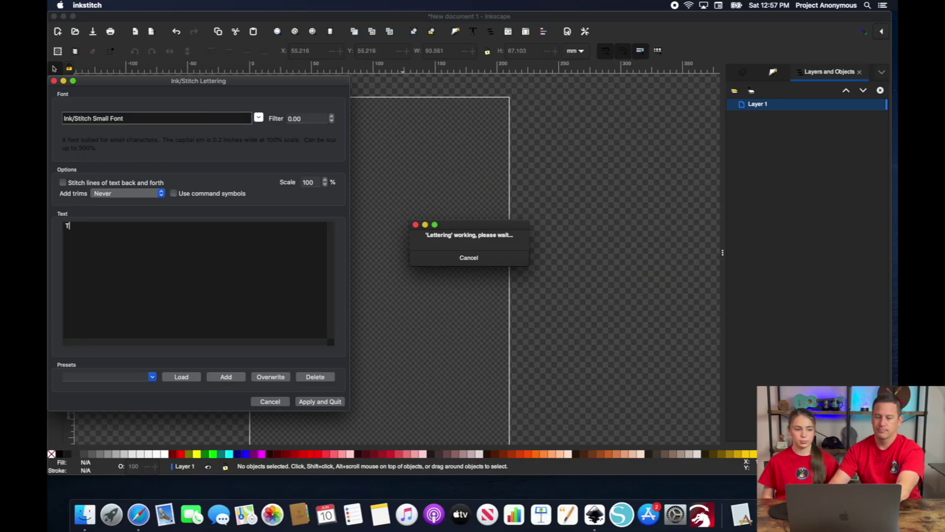
type("TEST")
left_click(258, 117)
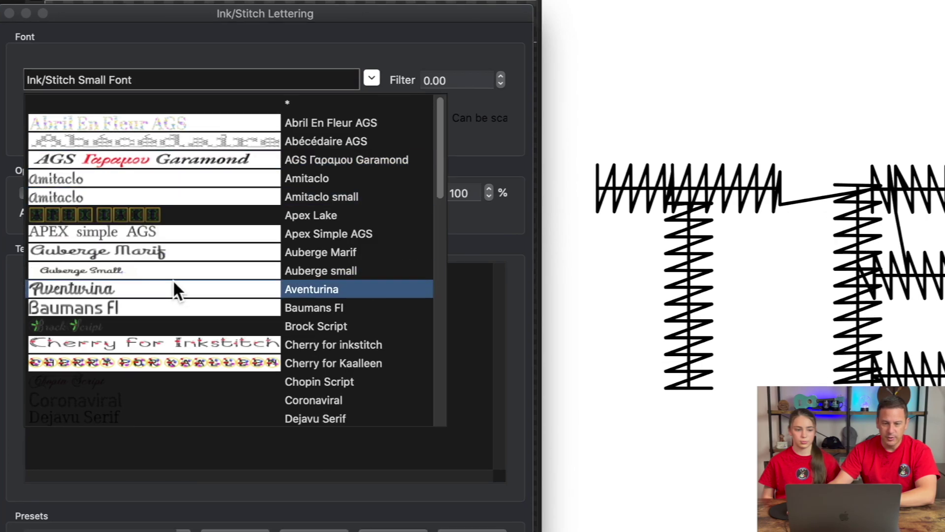
left_click_drag(445, 163, 418, 239)
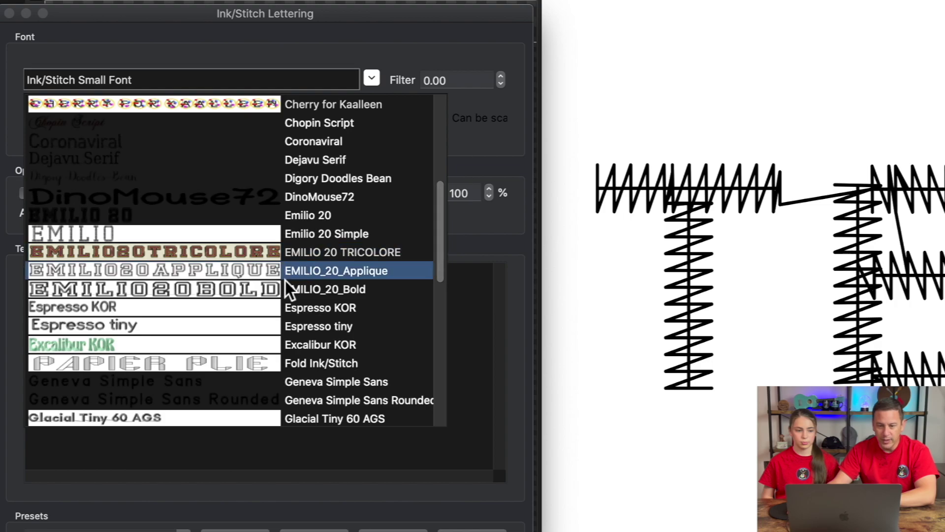
left_click(351, 277)
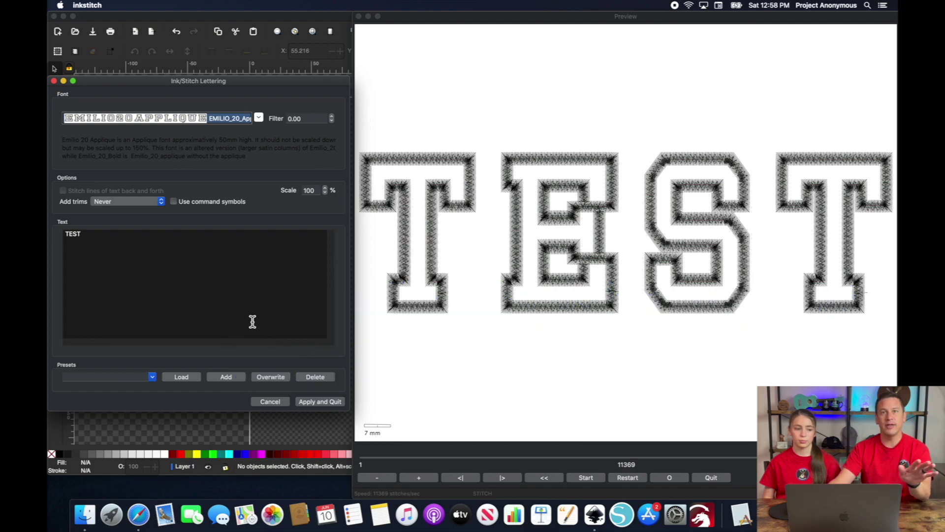
- Apply the TEST lettering to the page, inspect it, and select the 182.558 × 49.285 mm group
left_click(327, 401)
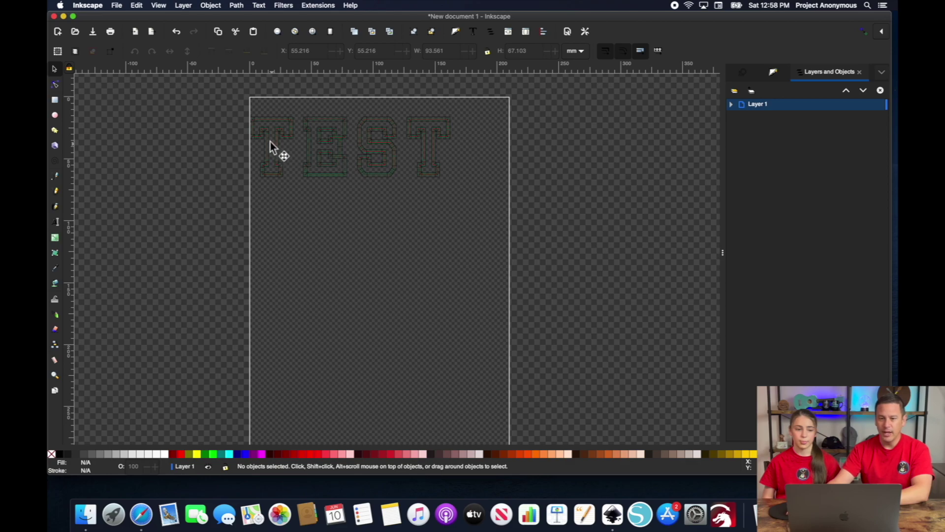
scroll(270, 141, "up", 10)
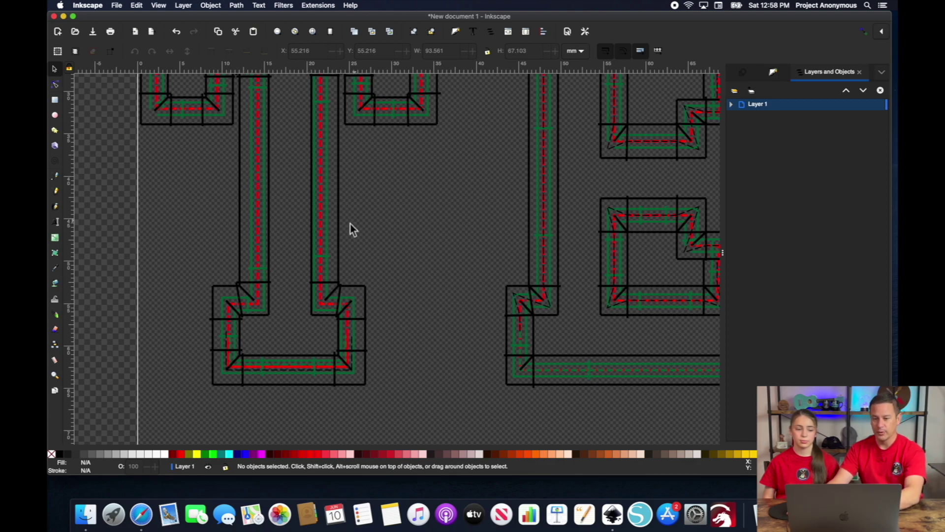
scroll(252, 202, "down", 3)
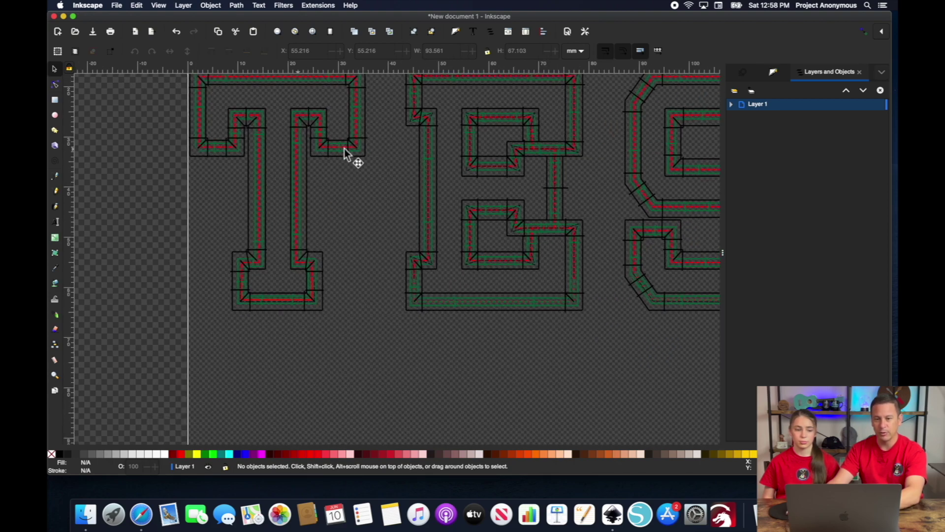
scroll(355, 153, "down", 2)
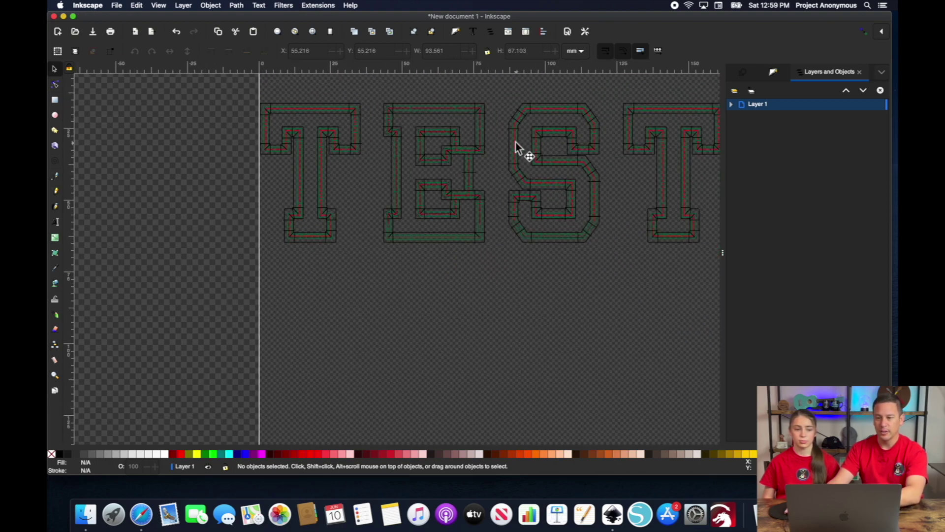
scroll(540, 149, "right", 3)
scroll(539, 149, "up", 1)
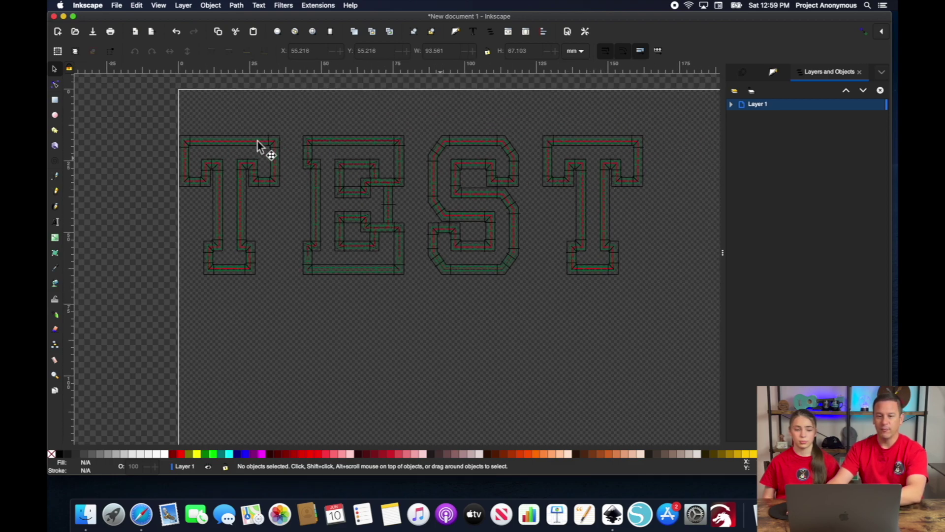
mouse_move(149, 117)
left_mouse_down()
mouse_move(586, 287)
mouse_move(694, 308)
left_mouse_up()
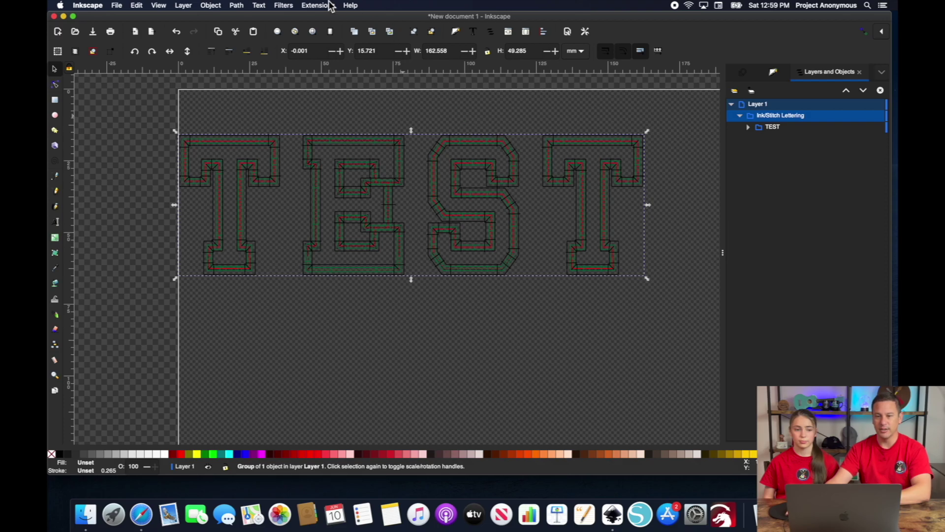
- Open the Stitch Plan Preview for the TEST lettering and switch playback to fast speed
left_click(320, 5)
mouse_move(342, 104)
mouse_move(472, 231)
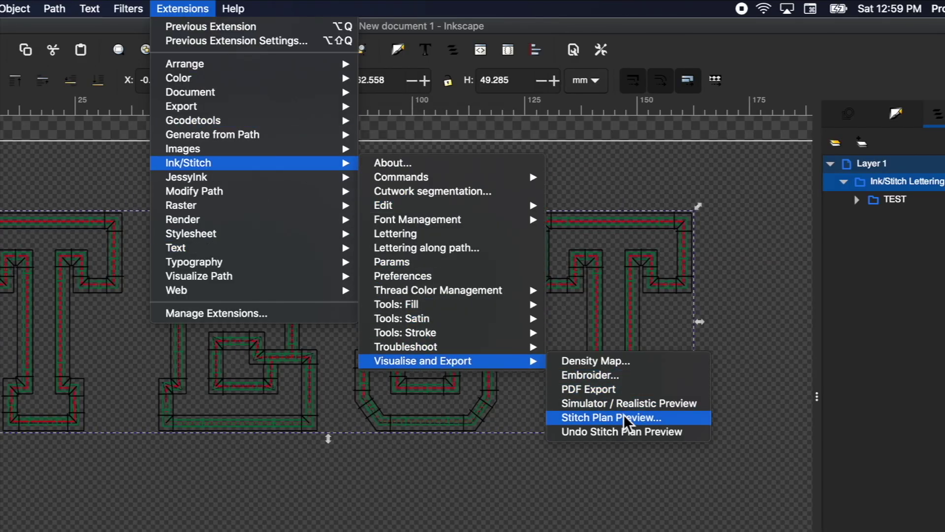
left_click(624, 407)
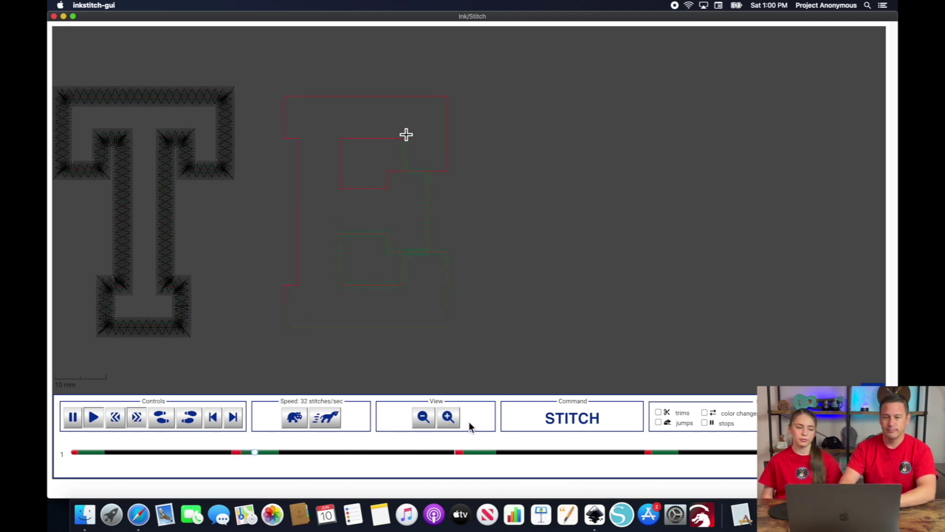
left_click(332, 426)
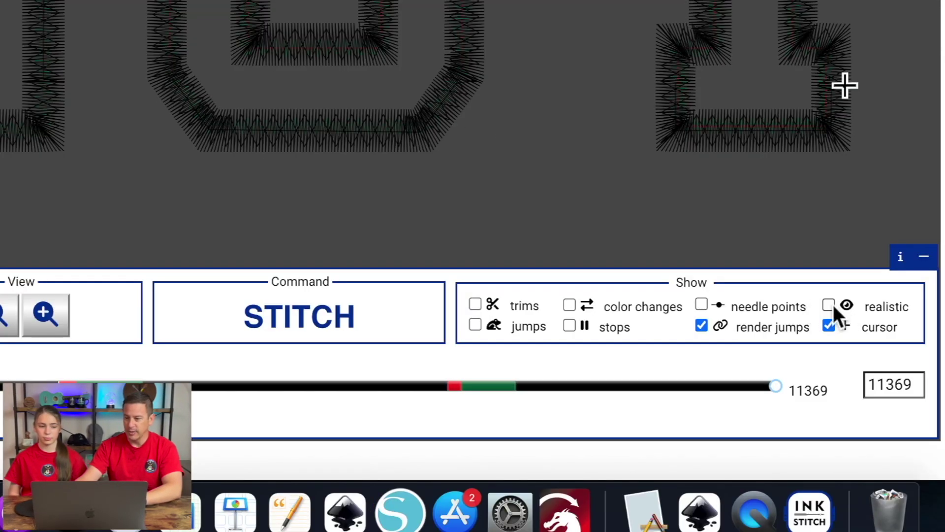
- Render the TEST stitches realistically, watch them stitch out, then close the simulator
left_click(829, 305)
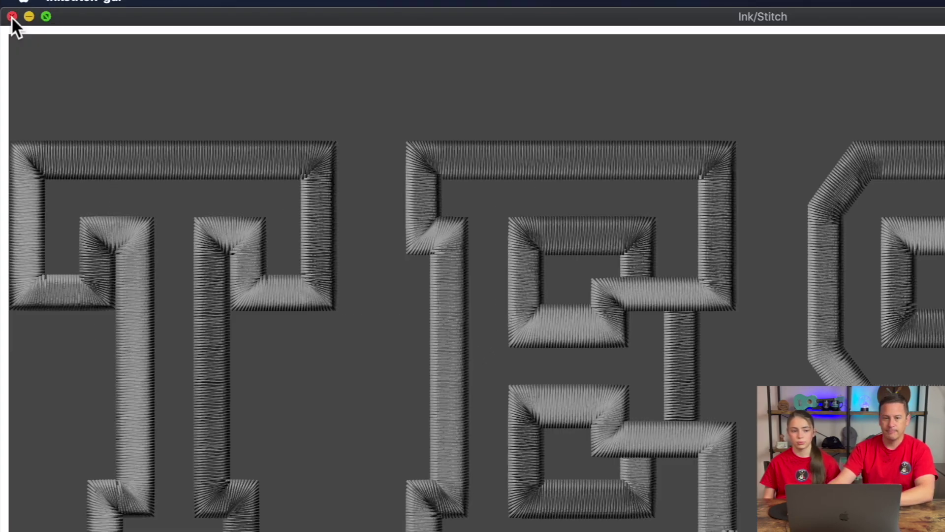
left_click(12, 16)
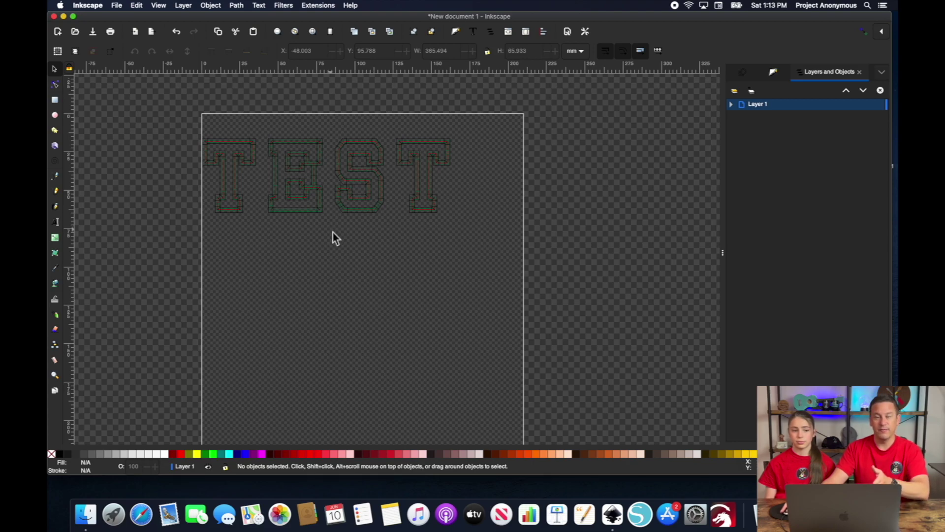
- Draw a straight line below the TEST lettering and bend it into an upward arch path
left_click(59, 179)
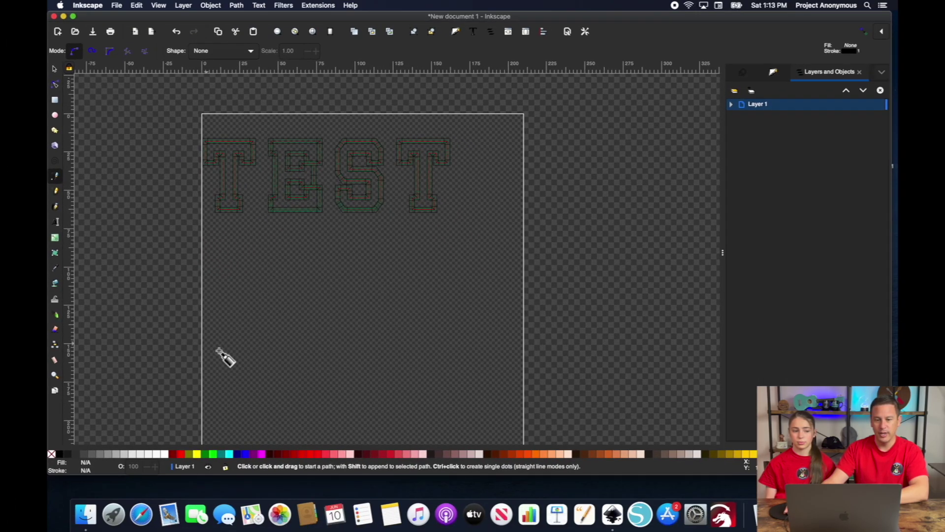
left_click(213, 353)
left_click(509, 336)
key("Return")
left_click(54, 84)
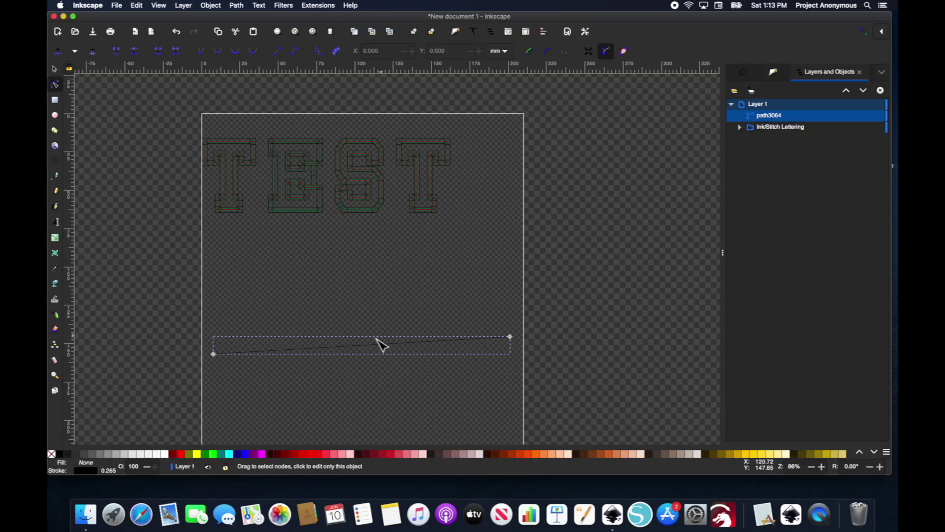
left_click_drag(369, 350, 359, 296)
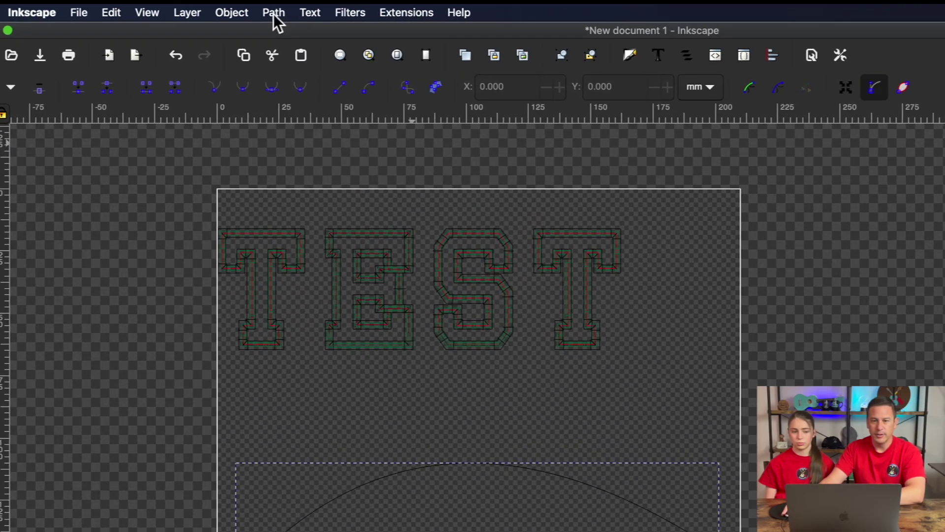
left_click(249, 5)
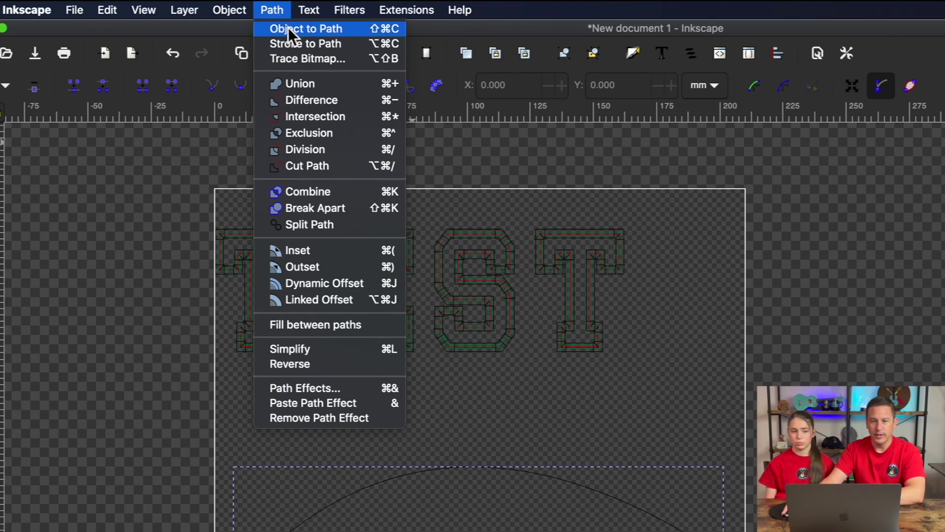
left_click(288, 27)
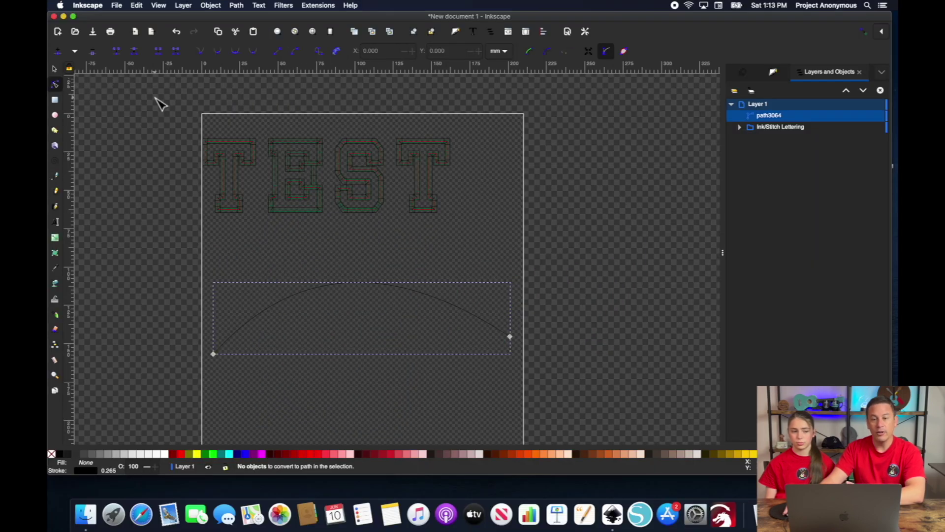
- Rubber-band select the TEST lettering together with the arched curve
left_click_drag(155, 99, 539, 406)
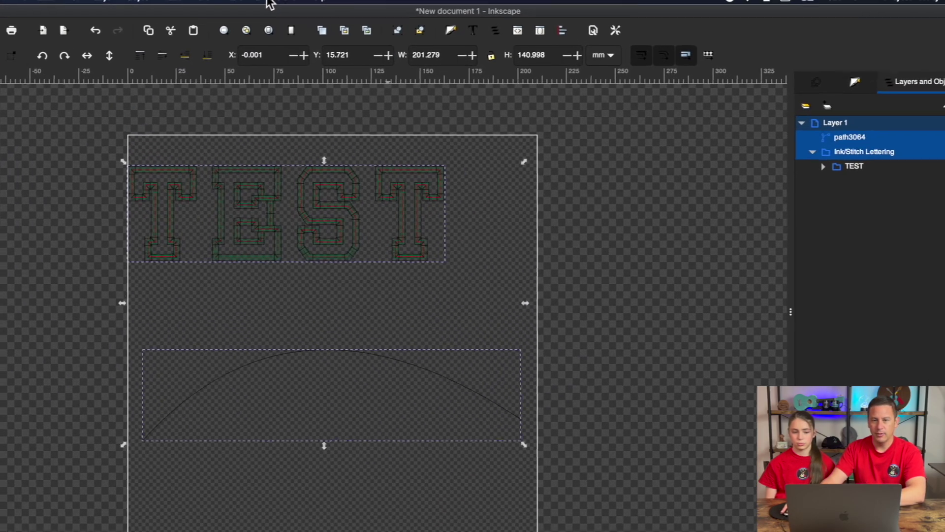
left_click(271, 5)
mouse_move(268, 202)
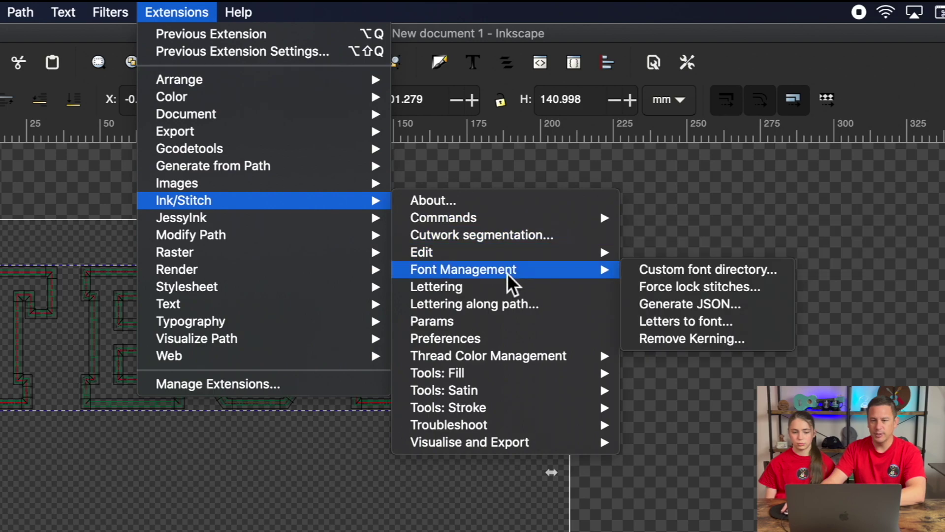
- Apply Ink/Stitch Lettering along path so TEST follows the arch, then close the dialog
left_click(506, 304)
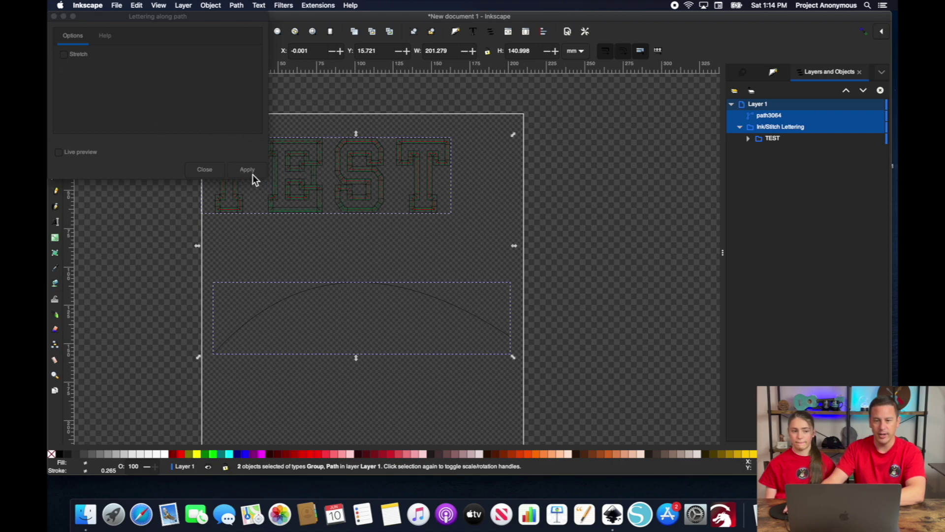
left_click(247, 170)
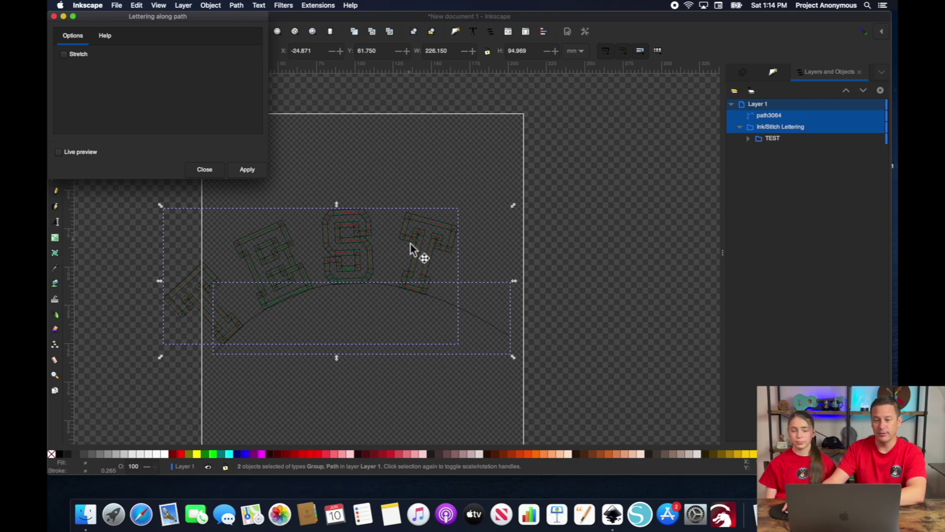
left_click(247, 169)
- Deselect everything, then select the arched guide path for removal
left_click(204, 169)
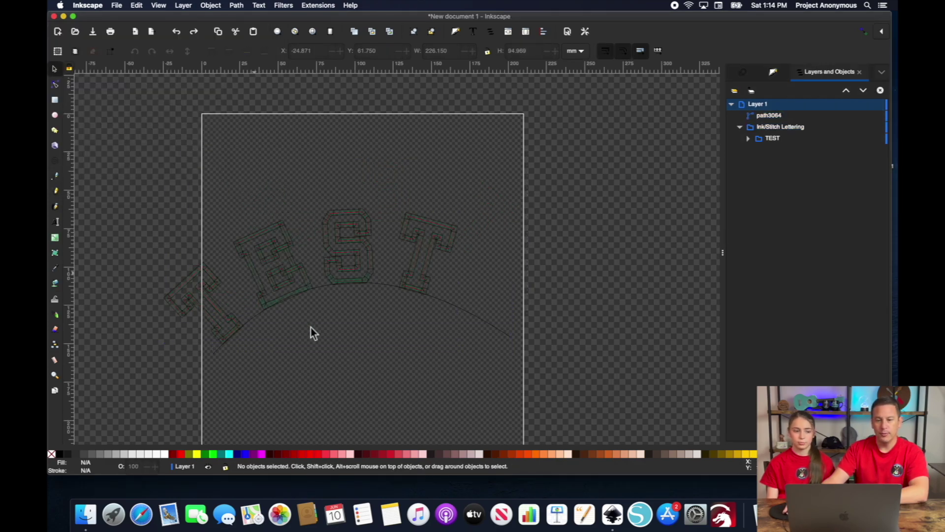
left_click(477, 319)
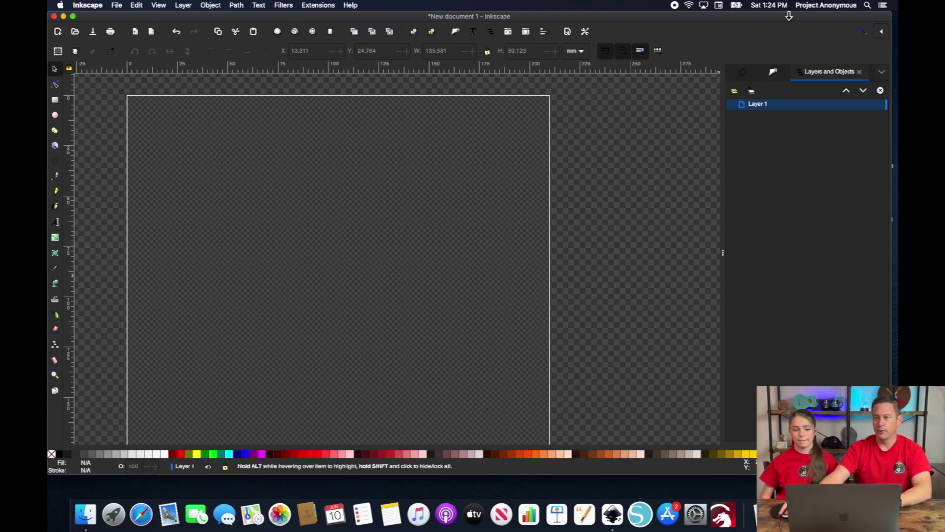
- Import the flower PNG as an embedded image and scale it on the canvas
left_click_drag(802, 18, 748, 11)
left_click_drag(458, 5, 239, 256)
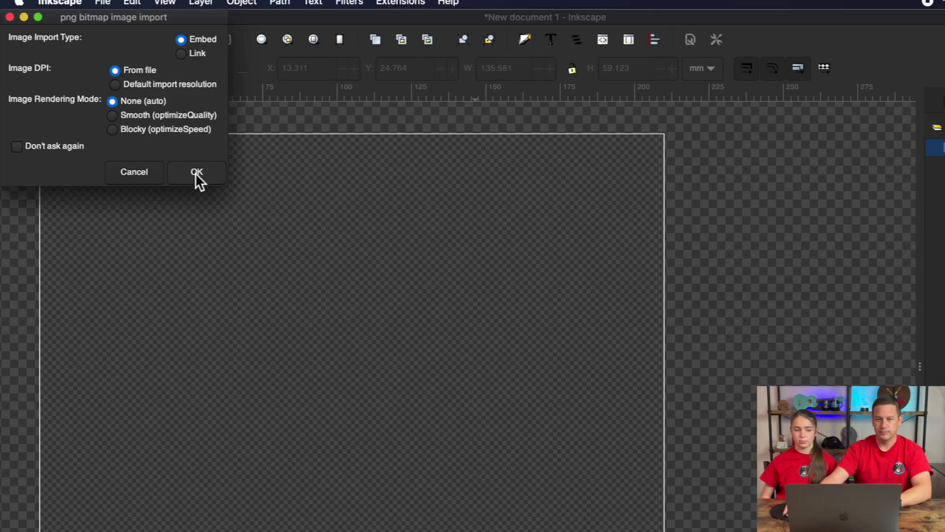
left_click(180, 124)
left_click_drag(354, 15, 404, 15)
scroll(507, 321, "up", 2)
left_click_drag(526, 86, 226, 346)
left_click_drag(213, 351, 333, 161)
scroll(285, 243, "up", 3)
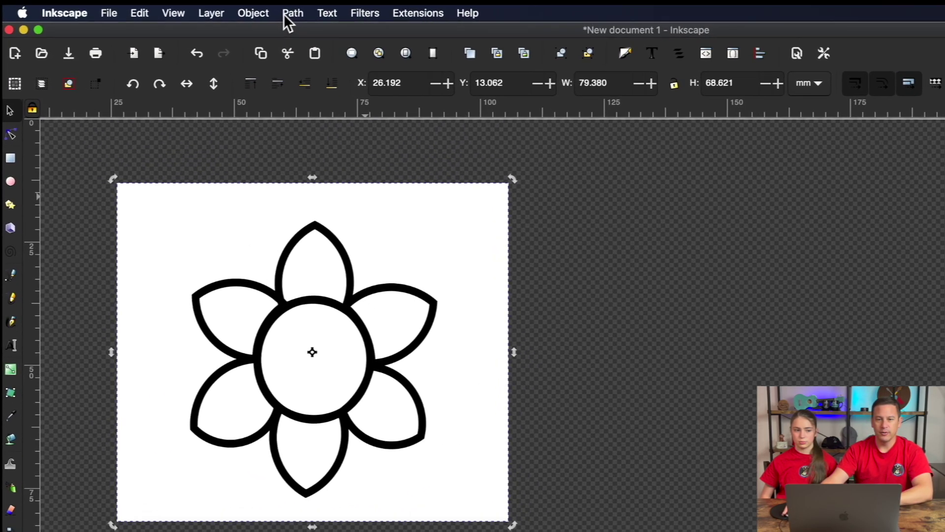
- Trace the bitmap into a vector flower, delete the original image, and select the trace
left_click(236, 5)
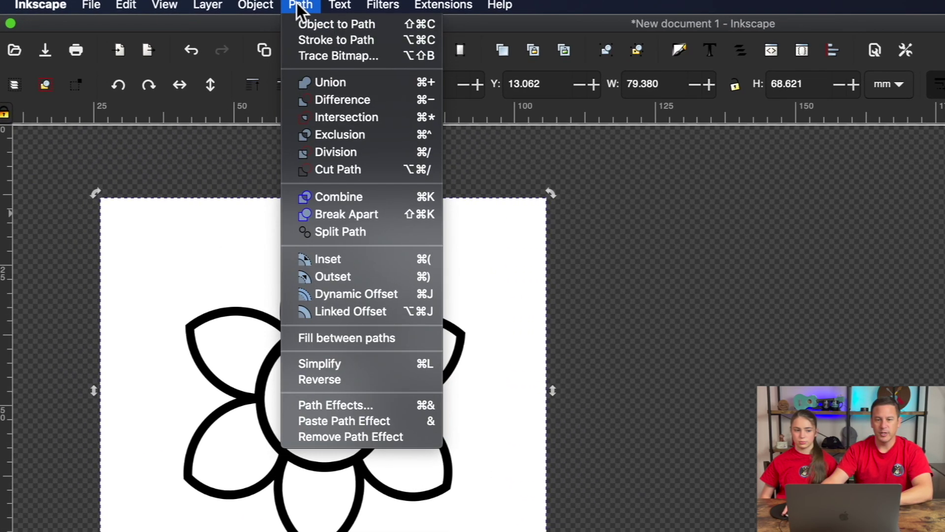
left_click(334, 56)
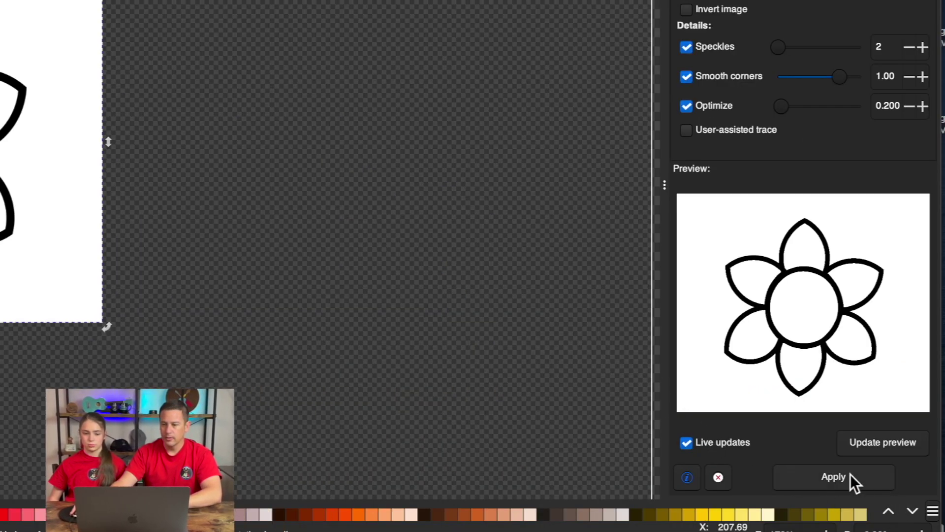
left_click(827, 432)
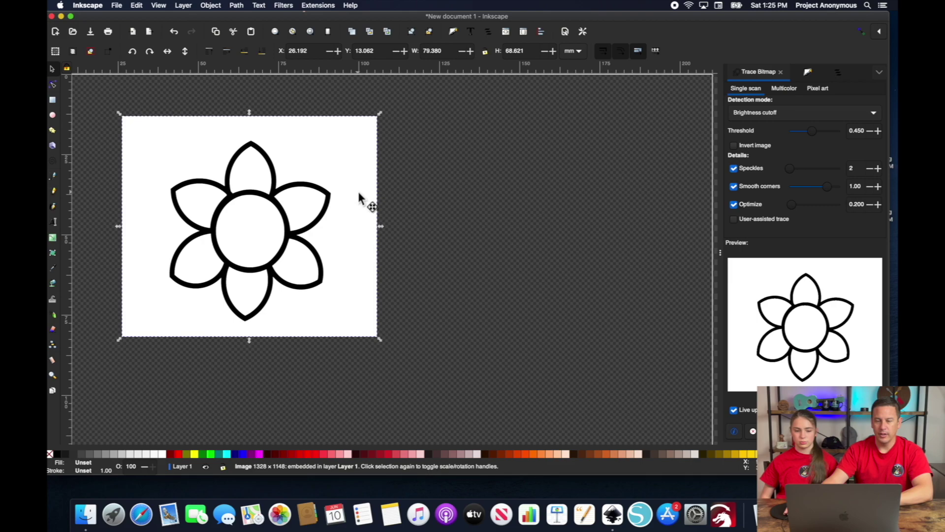
mouse_move(527, 196)
left_mouse_down()
mouse_move(768, 205)
mouse_move(574, 192)
mouse_move(594, 193)
left_mouse_up()
key("Delete")
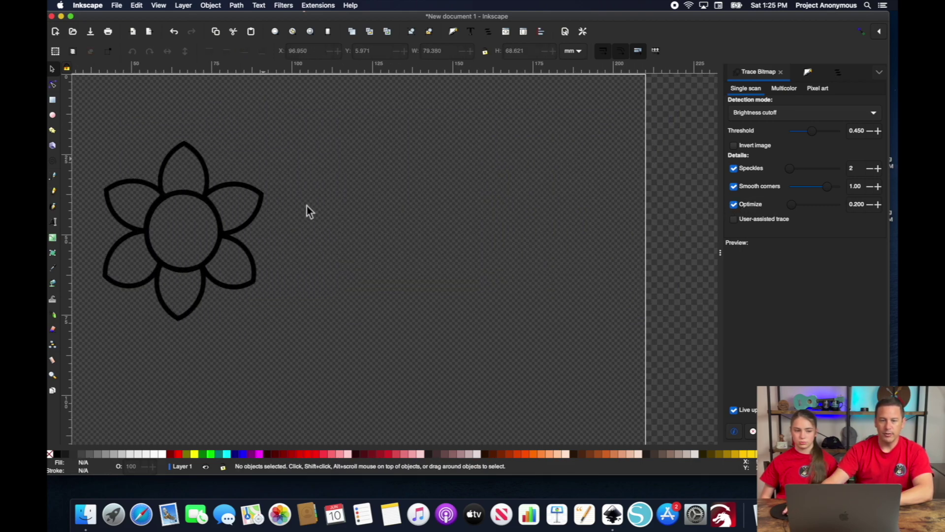
left_click(220, 224)
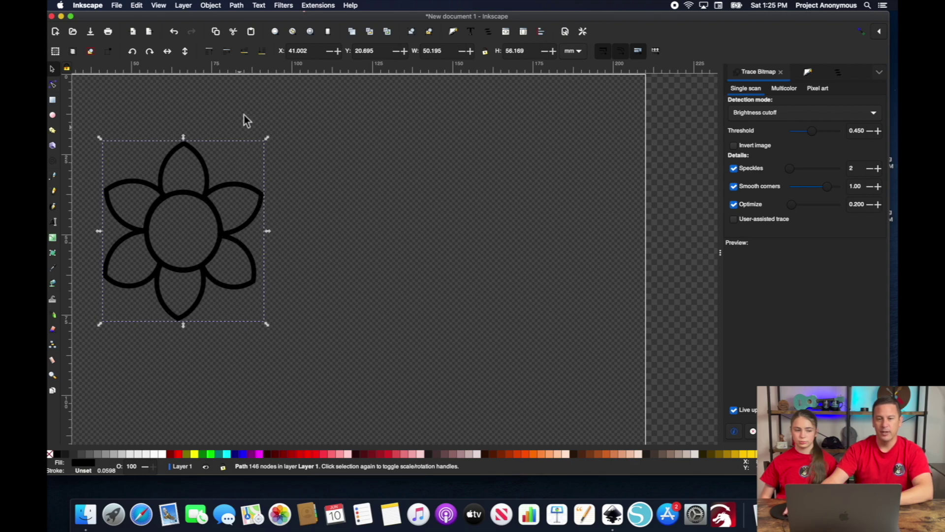
left_click(310, 6)
mouse_move(317, 114)
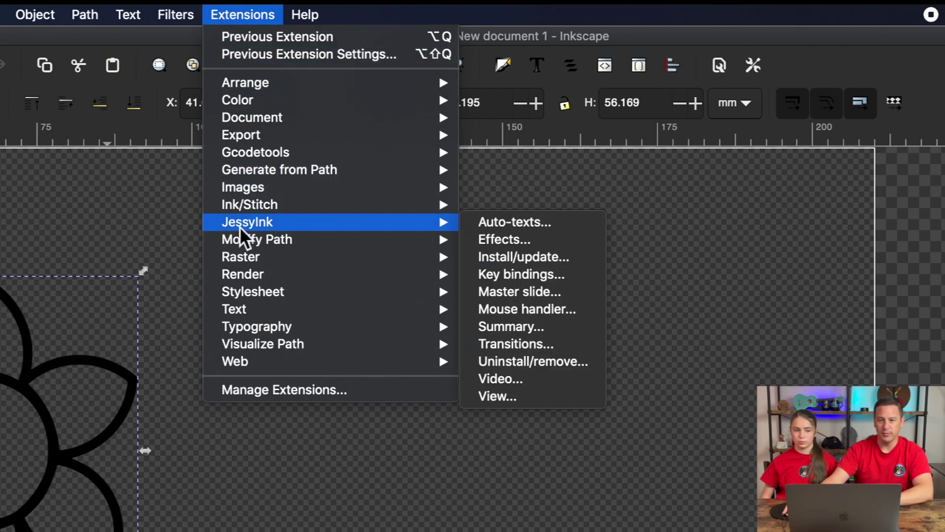
mouse_move(300, 206)
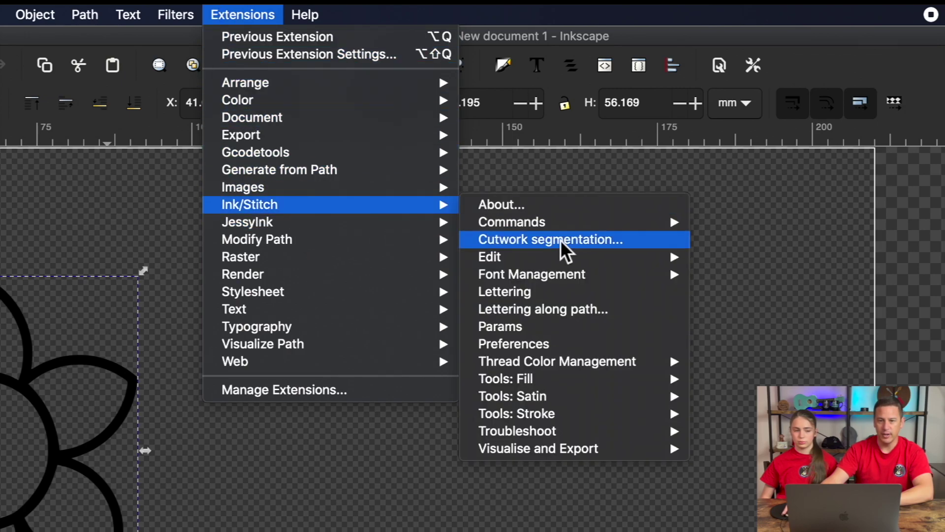
left_click(523, 333)
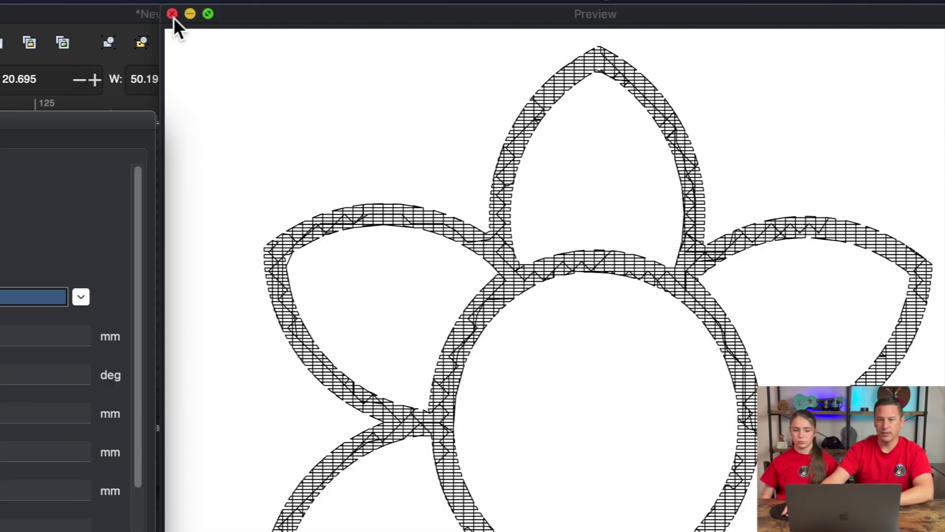
left_click(445, 17)
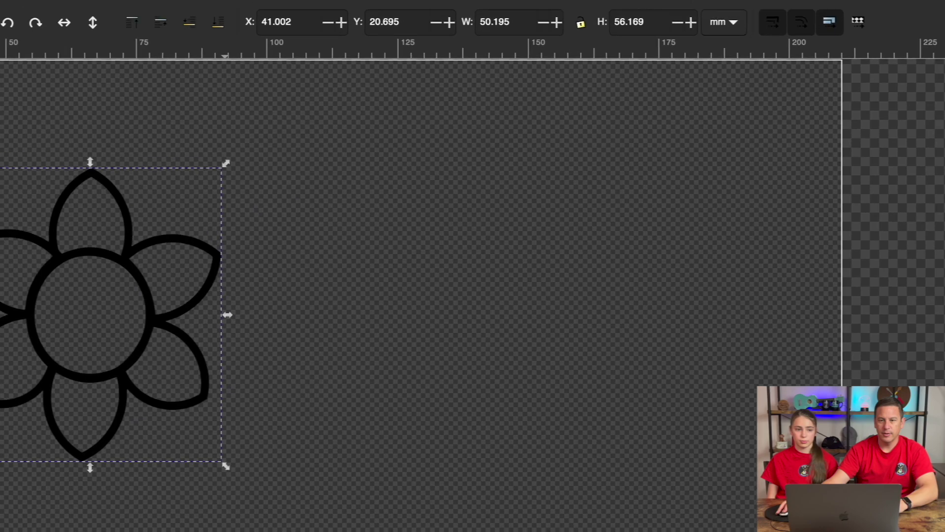
- Run Ink/Stitch Fill to Stroke on the flower with live preview and 2 mm line width
left_click(201, 6)
mouse_move(276, 181)
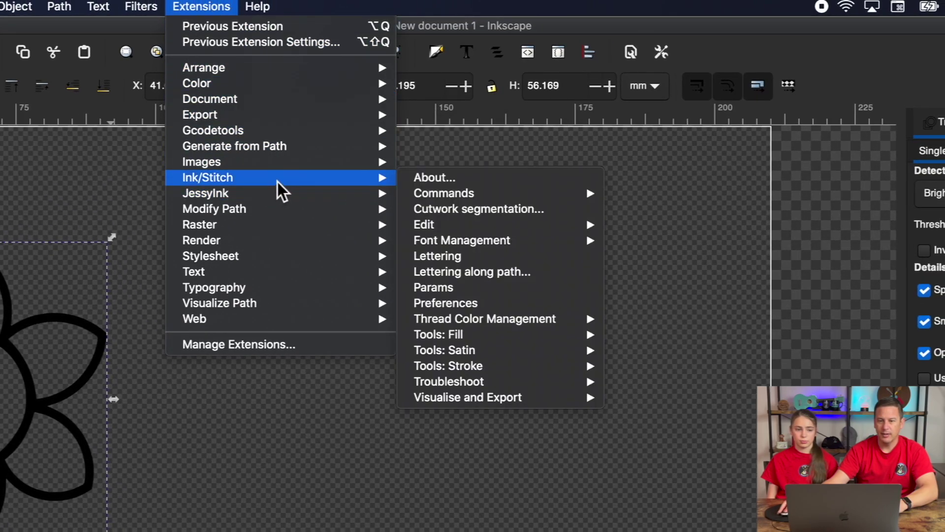
mouse_move(466, 368)
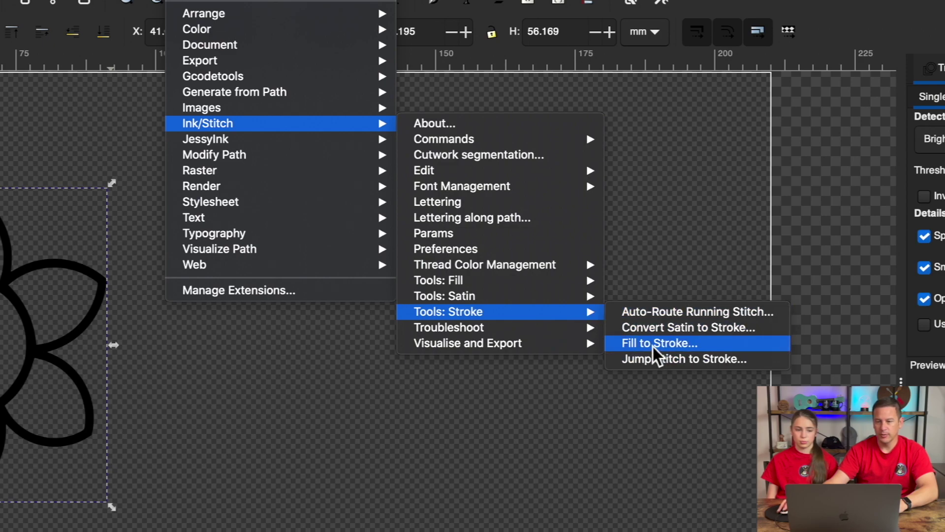
left_click(653, 347)
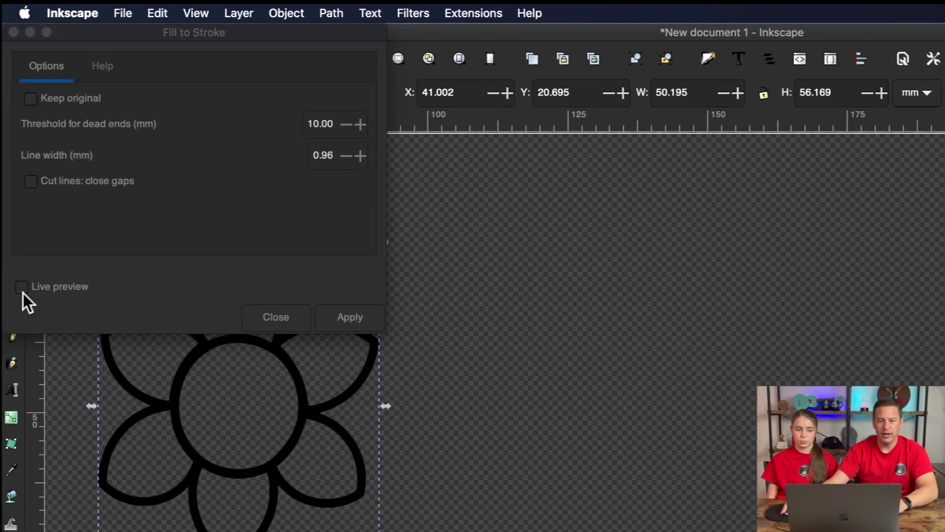
left_click(23, 293)
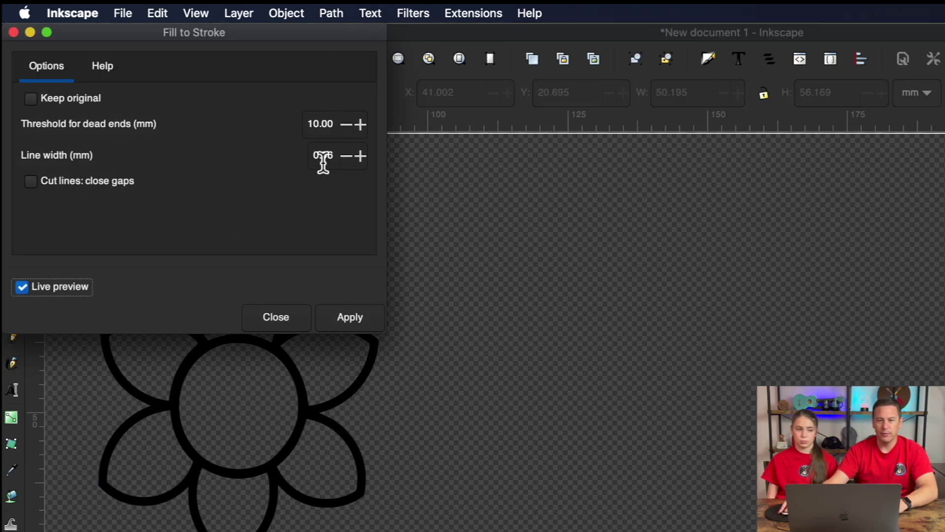
left_click_drag(324, 163, 313, 163)
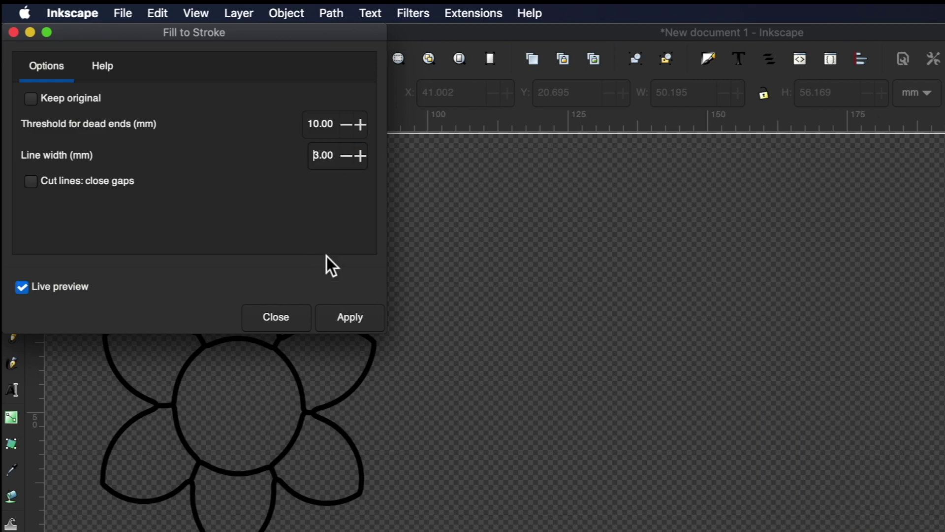
key("Delete")
type("2")
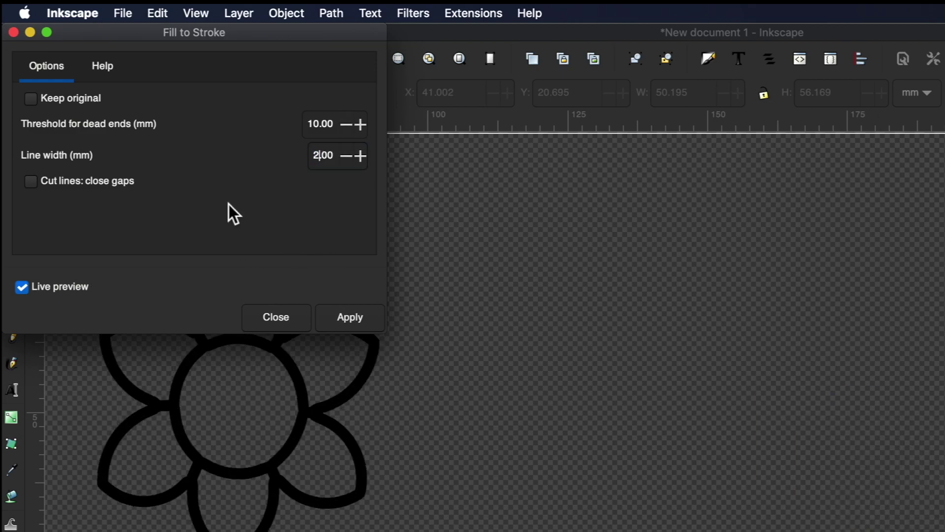
left_click(349, 315)
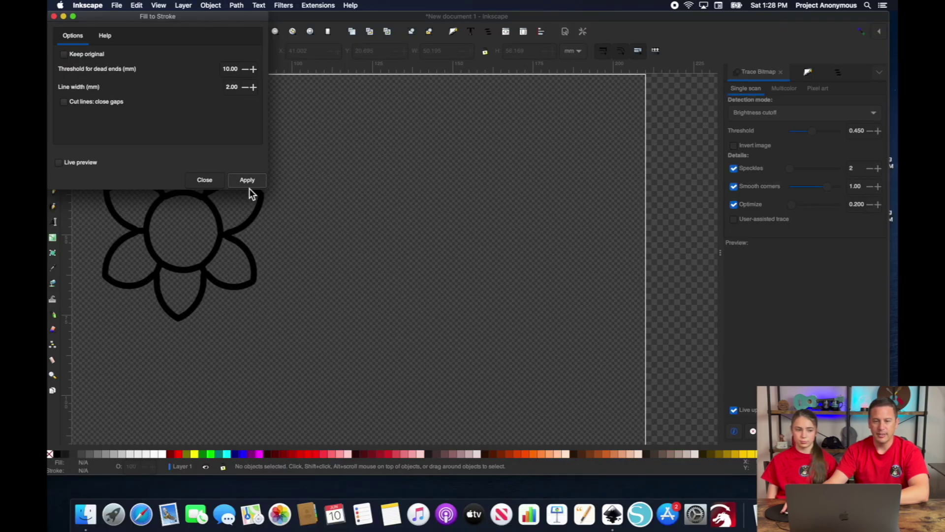
left_click(204, 180)
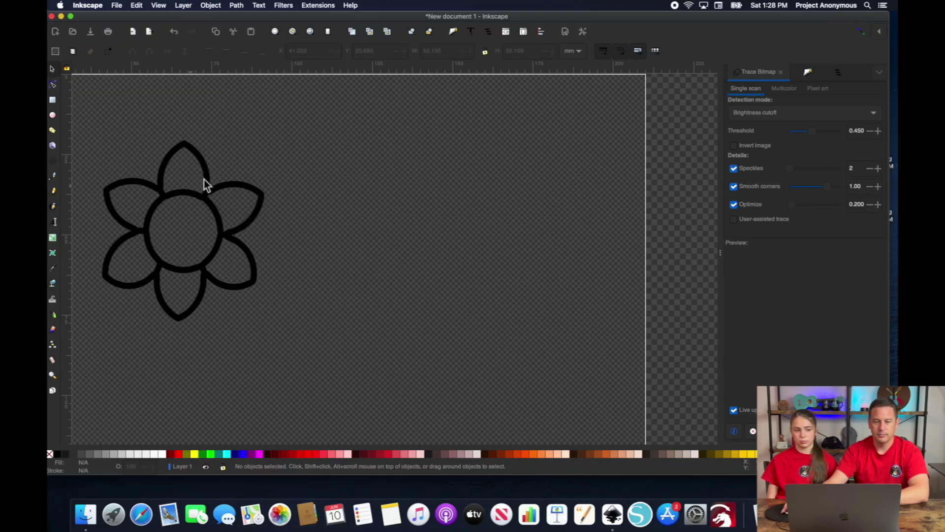
- In Ink/Stitch Params, set the flower strokes' method to ZigZag Stitch and apply
left_click(318, 5)
mouse_move(357, 92)
mouse_move(273, 176)
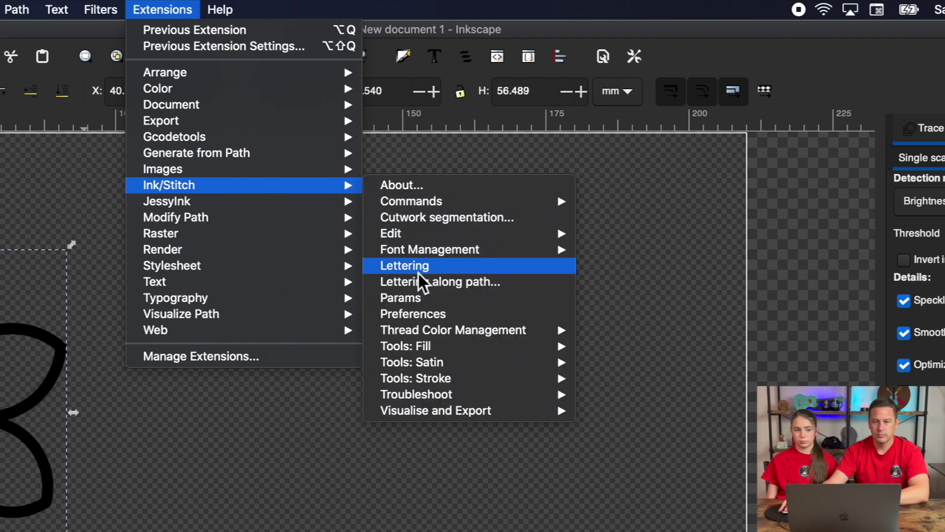
left_click(423, 273)
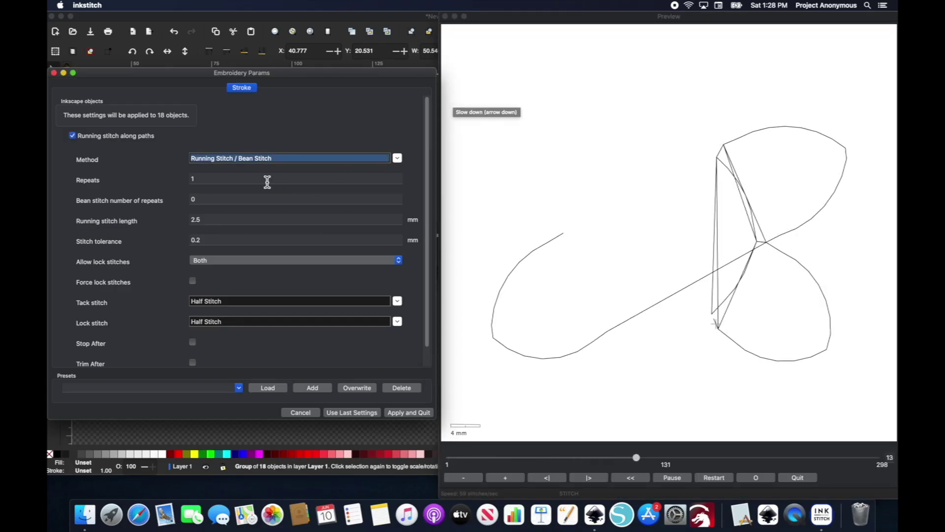
left_click(398, 158)
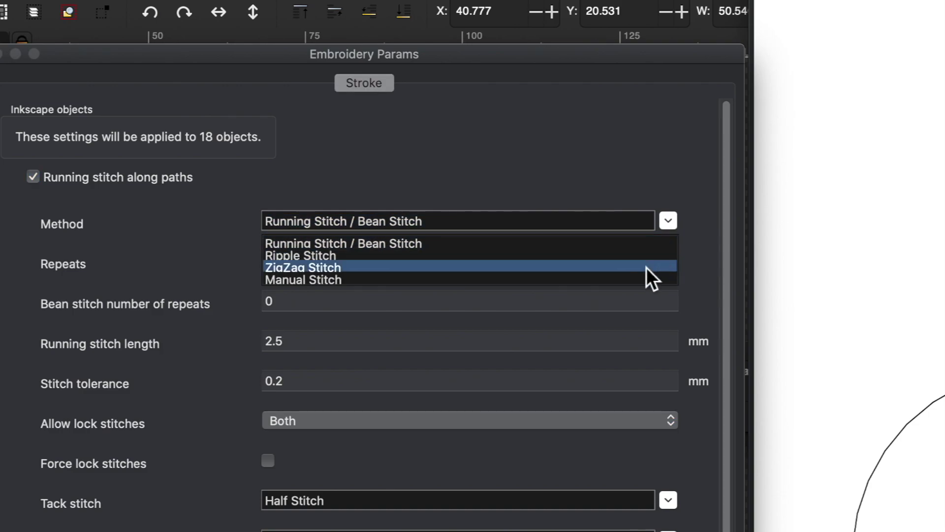
left_click(646, 267)
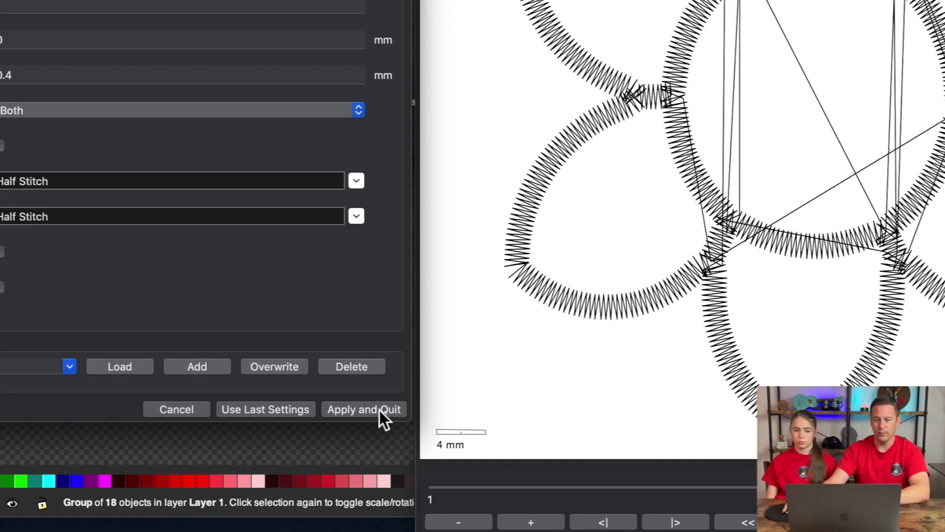
left_click(379, 409)
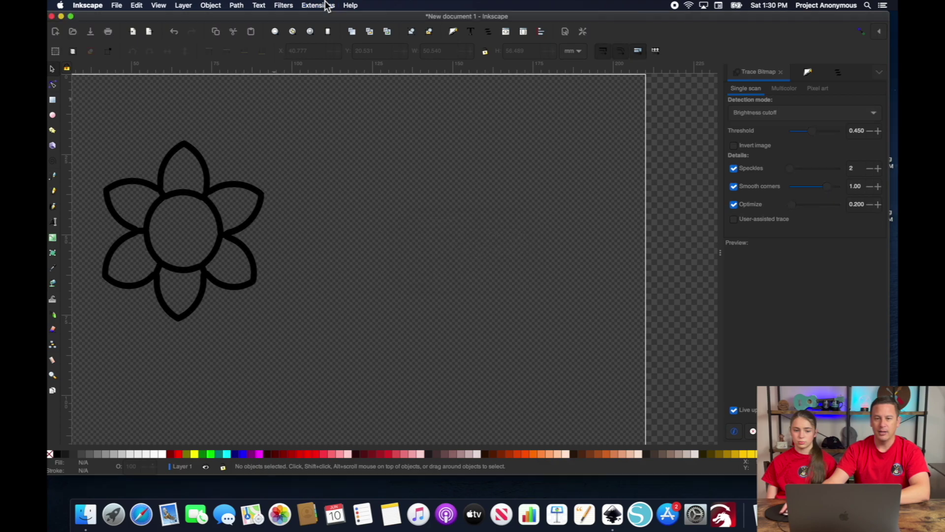
- Run Auto-Route Running Stitch on the flower with Add nodes and Trim jump stitches enabled
left_click(319, 6)
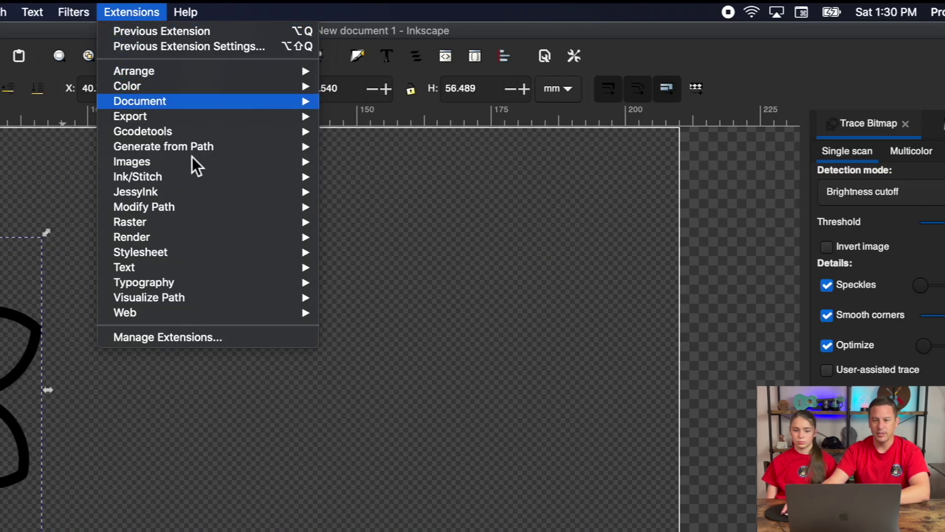
mouse_move(191, 179)
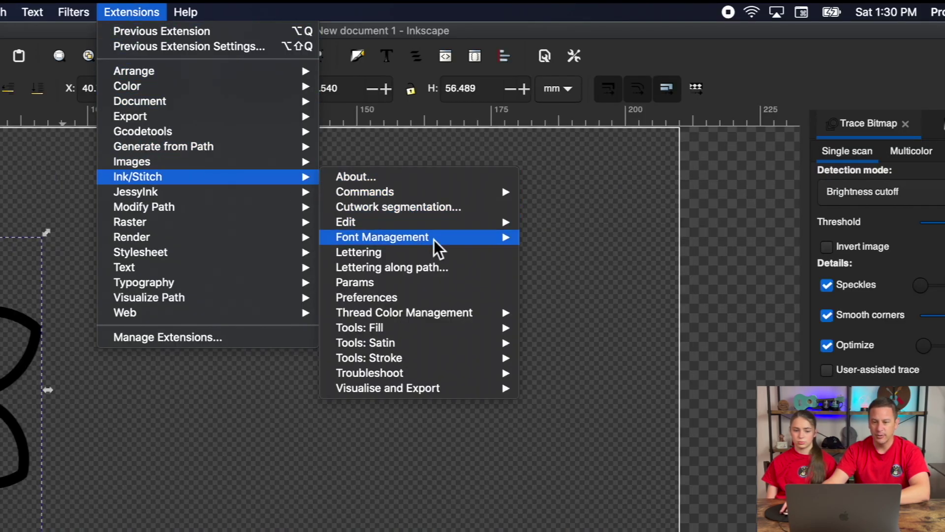
mouse_move(449, 355)
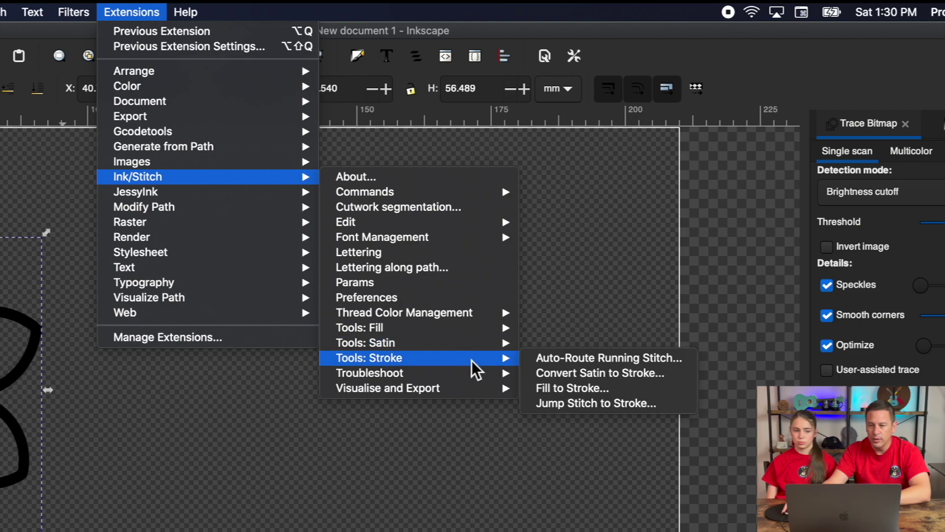
left_click(569, 361)
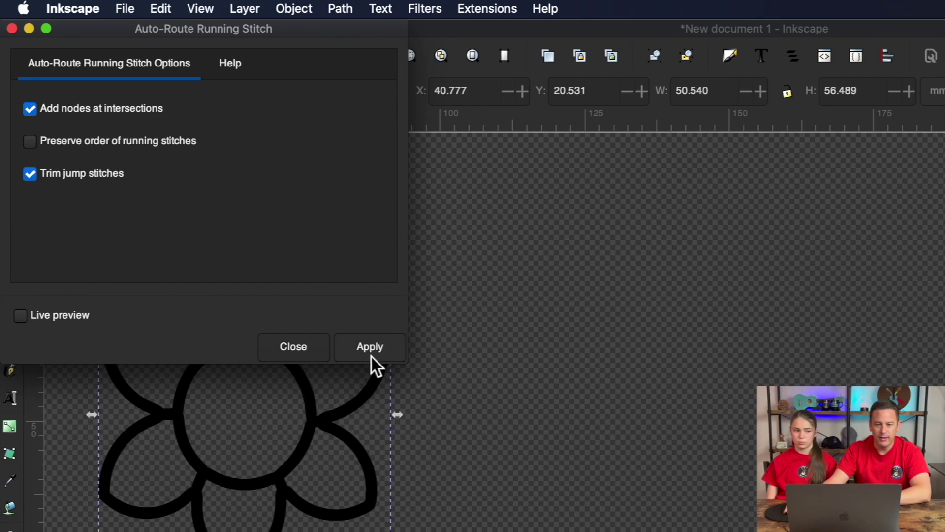
left_click(373, 354)
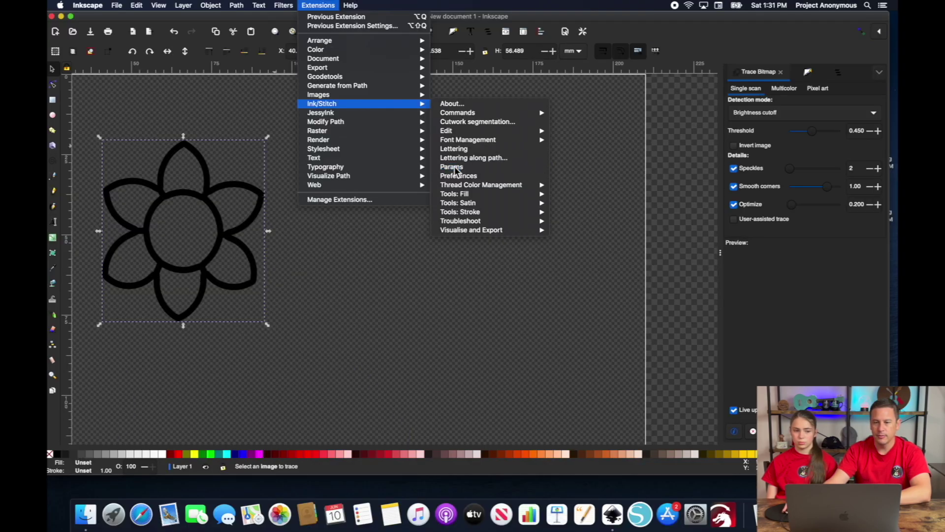
left_click(452, 166)
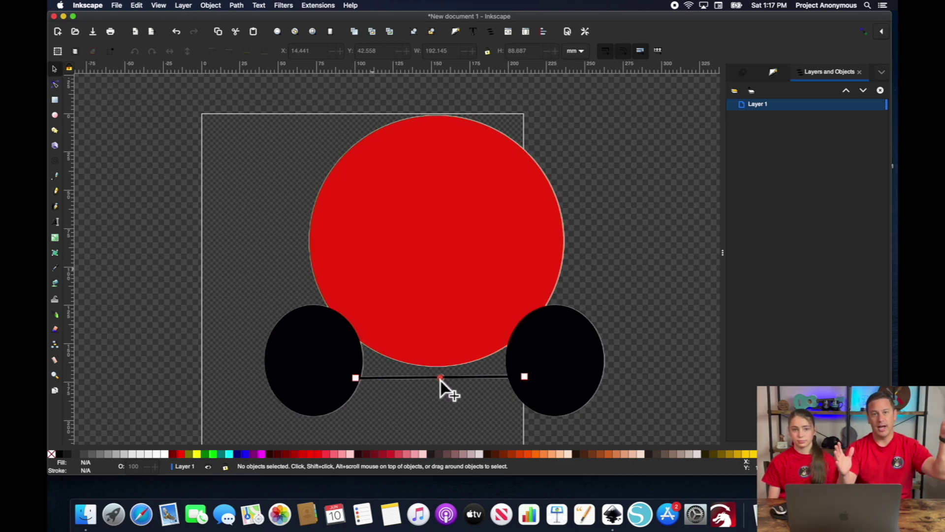
- Draw a green, outline-free circle wheel and duplicate it as the second wheel
left_click_drag(441, 377, 431, 311)
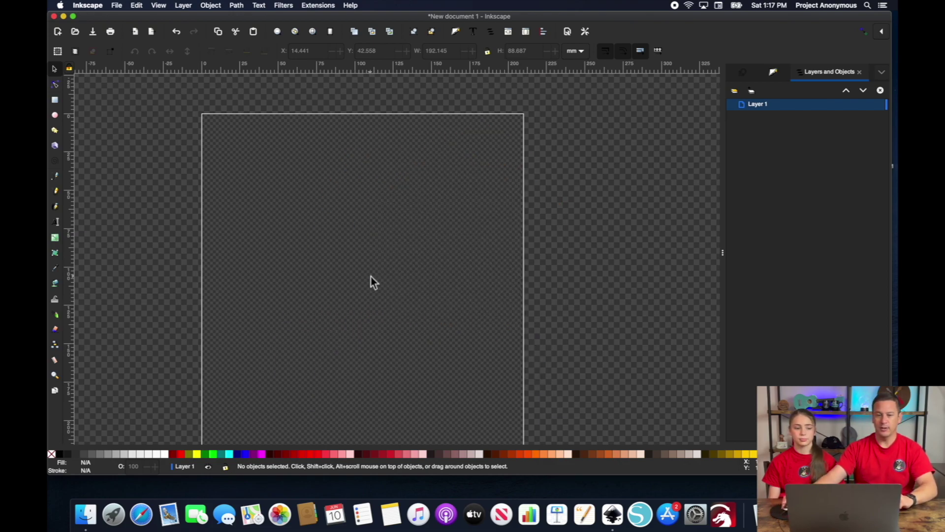
left_click(55, 116)
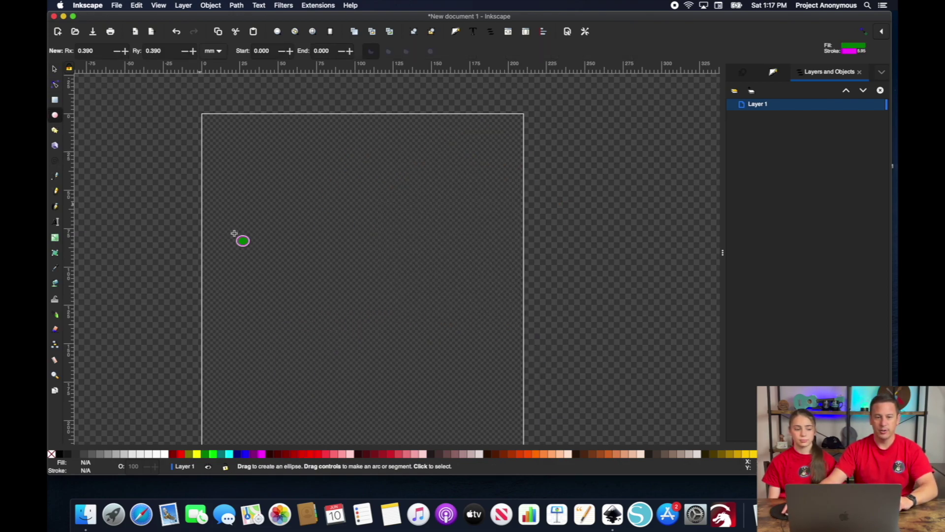
left_click_drag(247, 199, 289, 240)
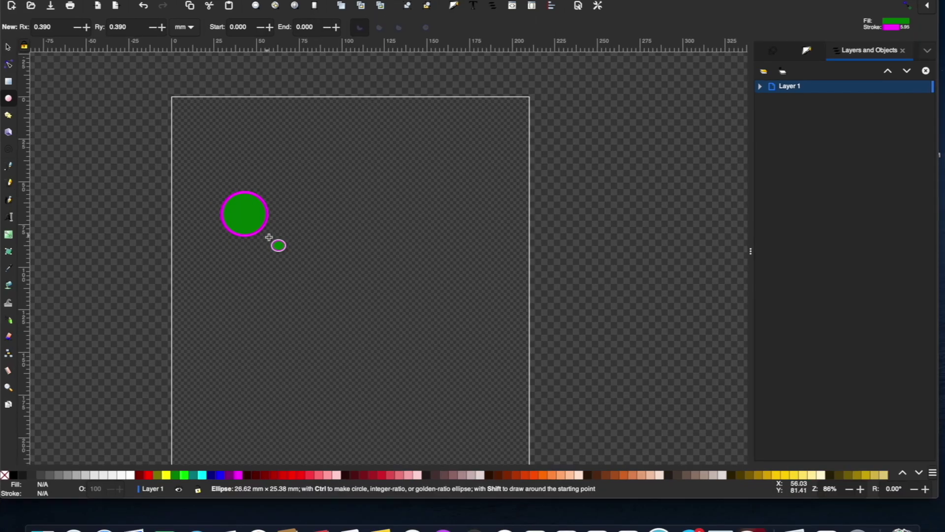
left_click(5, 475, "shift")
left_click(8, 47)
key("super+c")
key("super+v")
left_click_drag(451, 215, 371, 218)
- Draw an angular car body outline above the wheels and fill it red
left_click(9, 166)
left_click(194, 206)
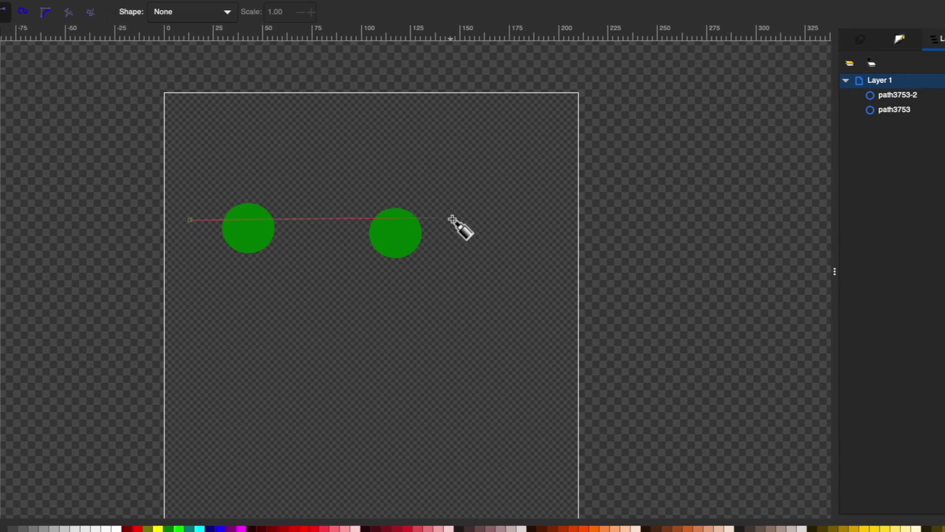
left_click(457, 222)
left_click(456, 183)
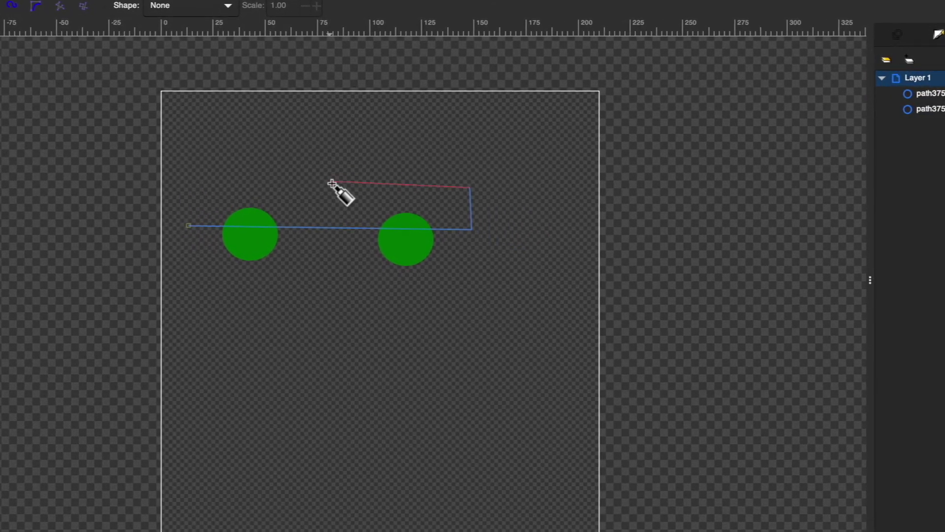
left_click(366, 141)
left_click(245, 146)
left_click(191, 190)
left_click(190, 219)
left_click(138, 529)
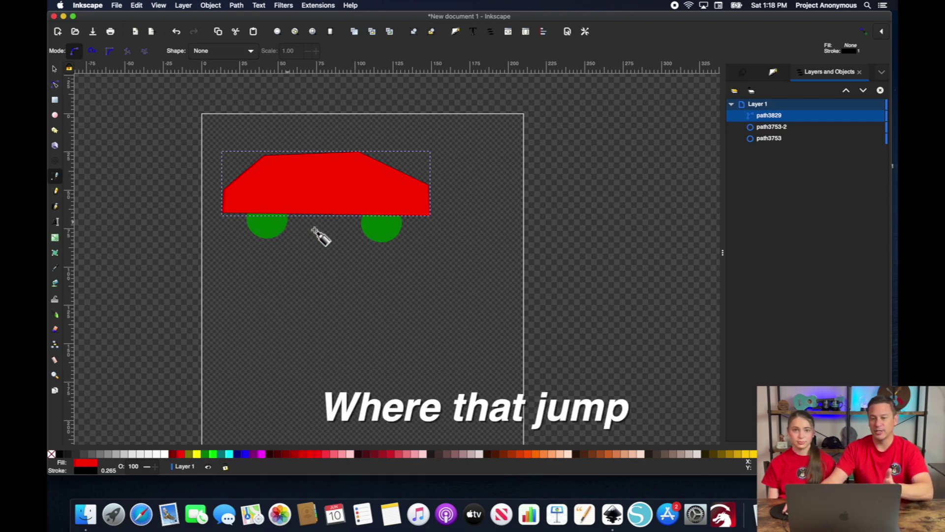
- Select both wheels and run Jump Stitch to Stroke with live preview off
left_click(55, 73)
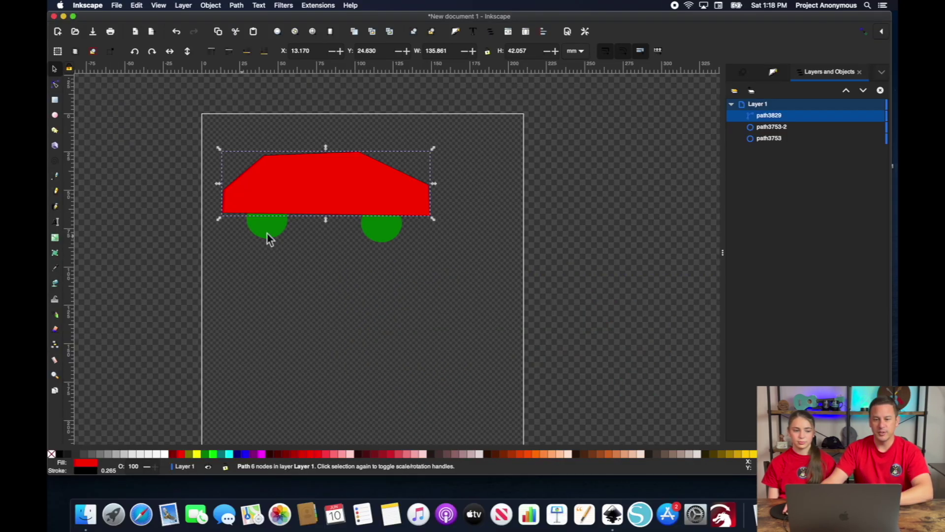
left_click(272, 235)
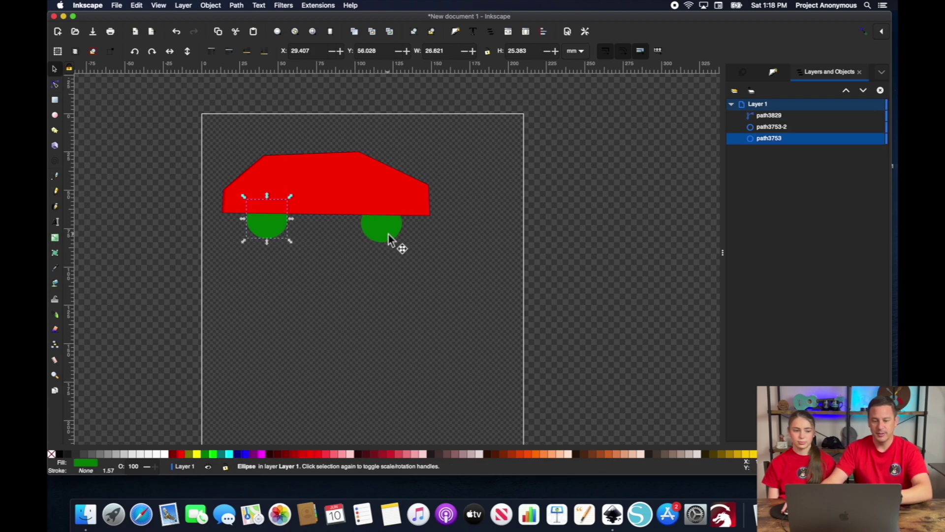
left_click(389, 234, "shift")
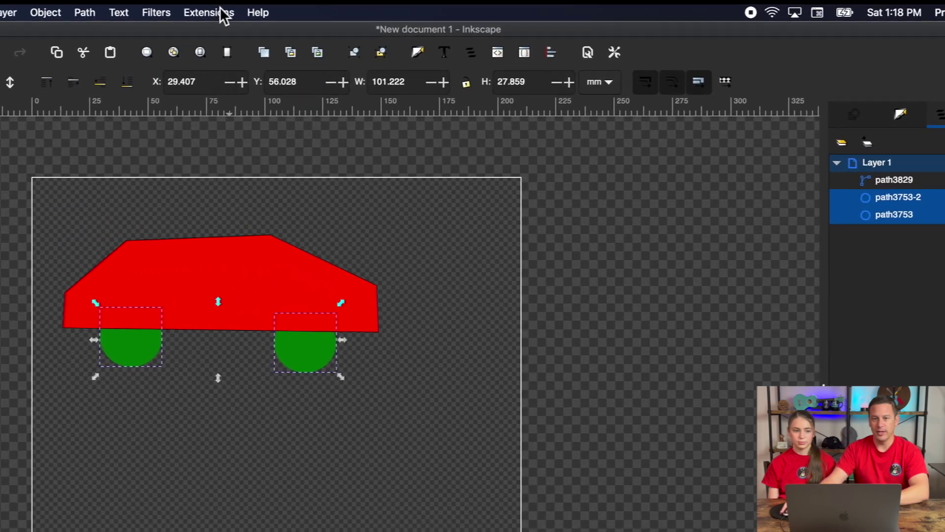
left_click(283, 5)
mouse_move(370, 128)
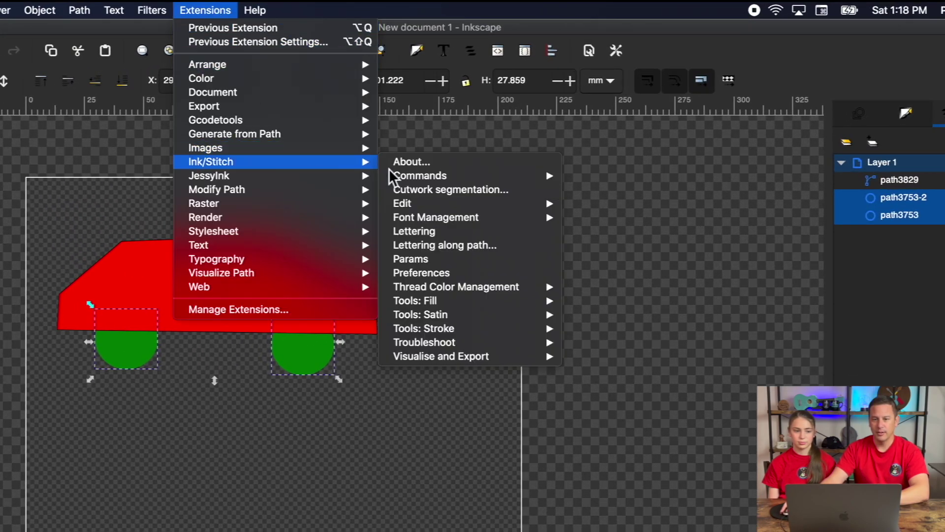
mouse_move(486, 254)
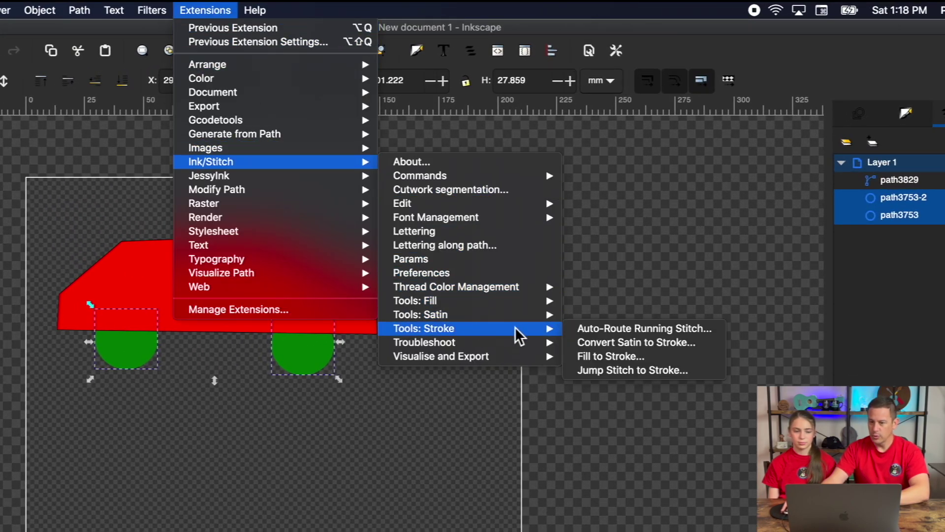
left_click(608, 368)
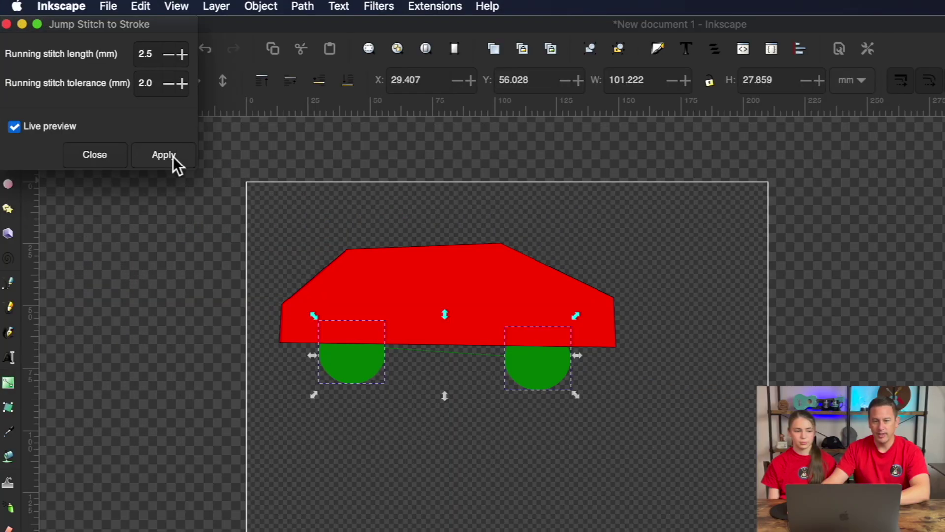
left_click(155, 97)
left_click(172, 155)
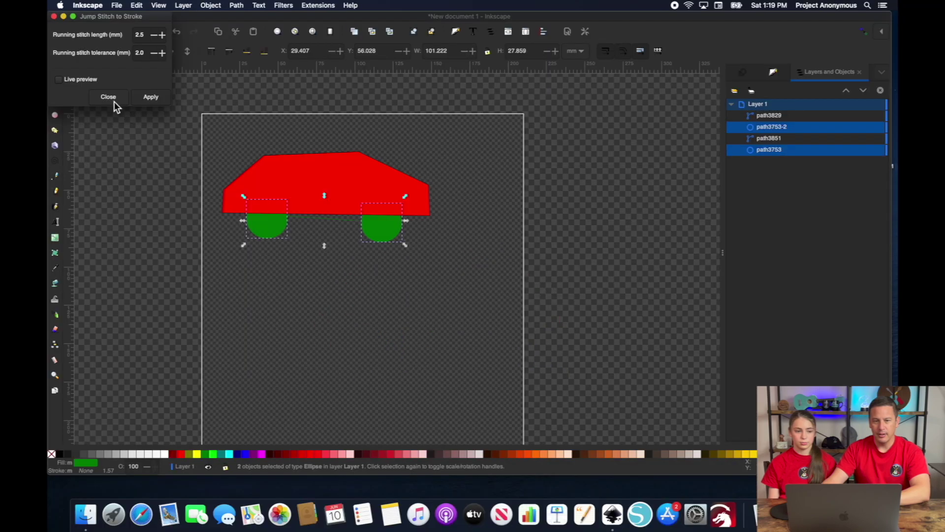
left_click(103, 162)
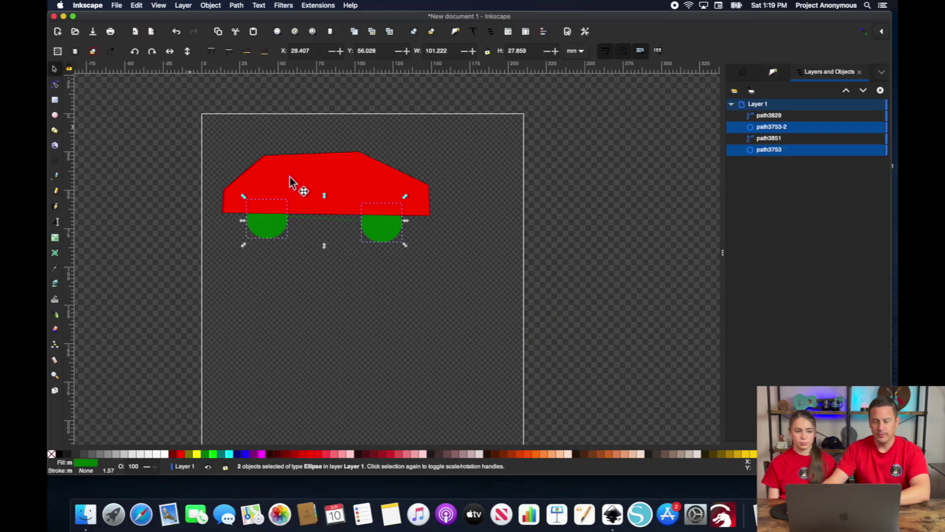
- Curve the new wheel-connecting line up along the car body's bottom edge
scroll(338, 221, "up", 1)
scroll(338, 220, "up", 2)
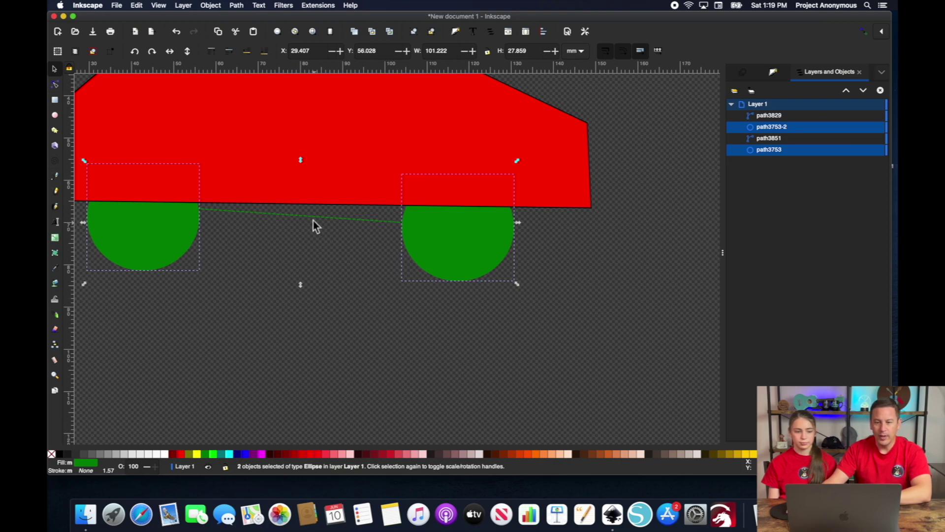
left_click(317, 216)
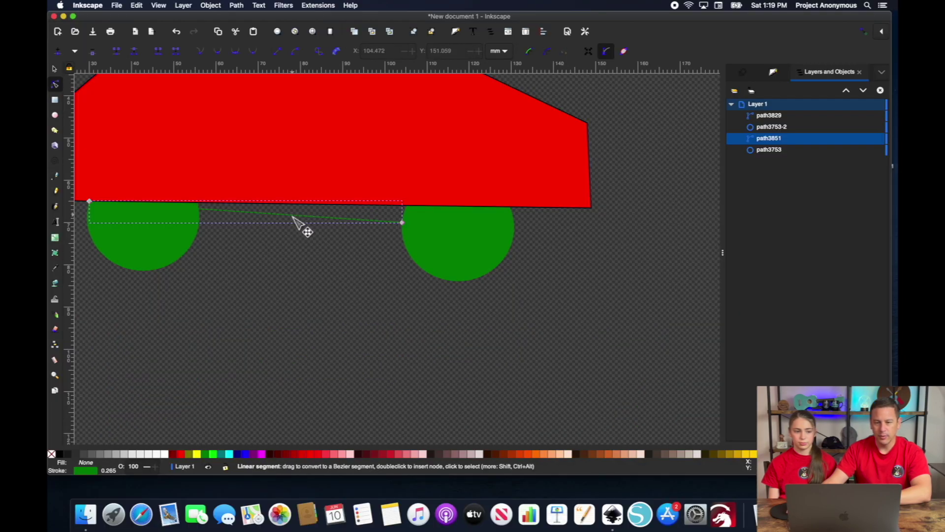
left_click_drag(297, 219, 372, 168)
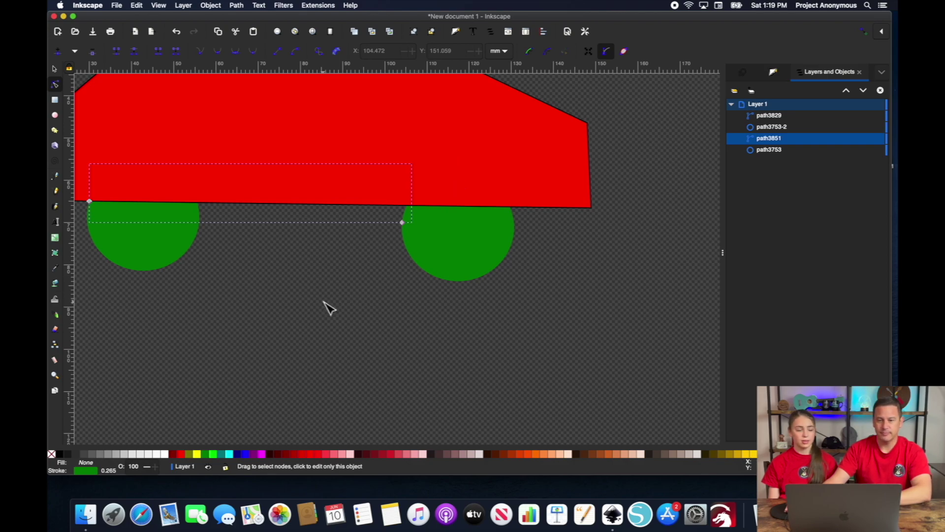
- Fit the page in view and select every object in the drawing
key("s")
left_click(498, 127)
key("5")
key("ctrl+a")
left_click(318, 5)
- Launch Ink/Stitch Stitch Plan Preview to simulate stitching the whole car
mouse_move(352, 115)
mouse_move(321, 104)
mouse_move(453, 230)
left_click(591, 262)
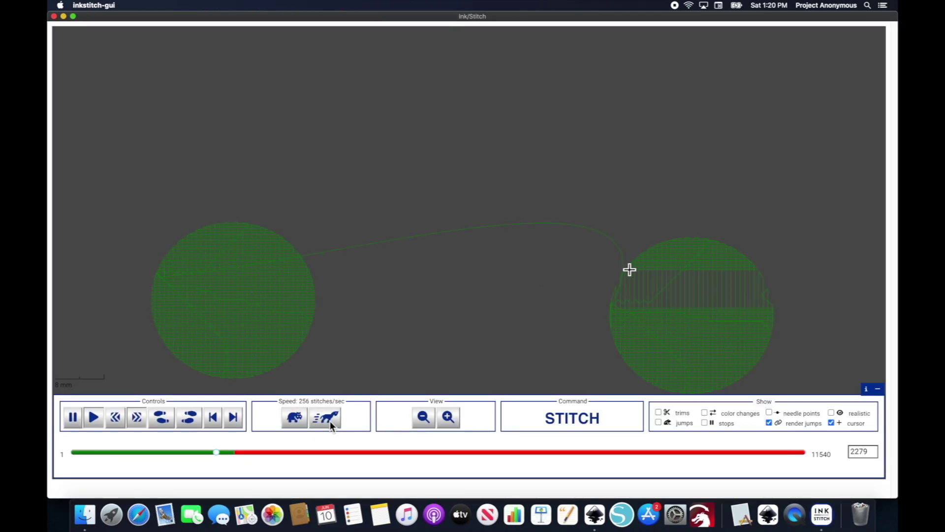